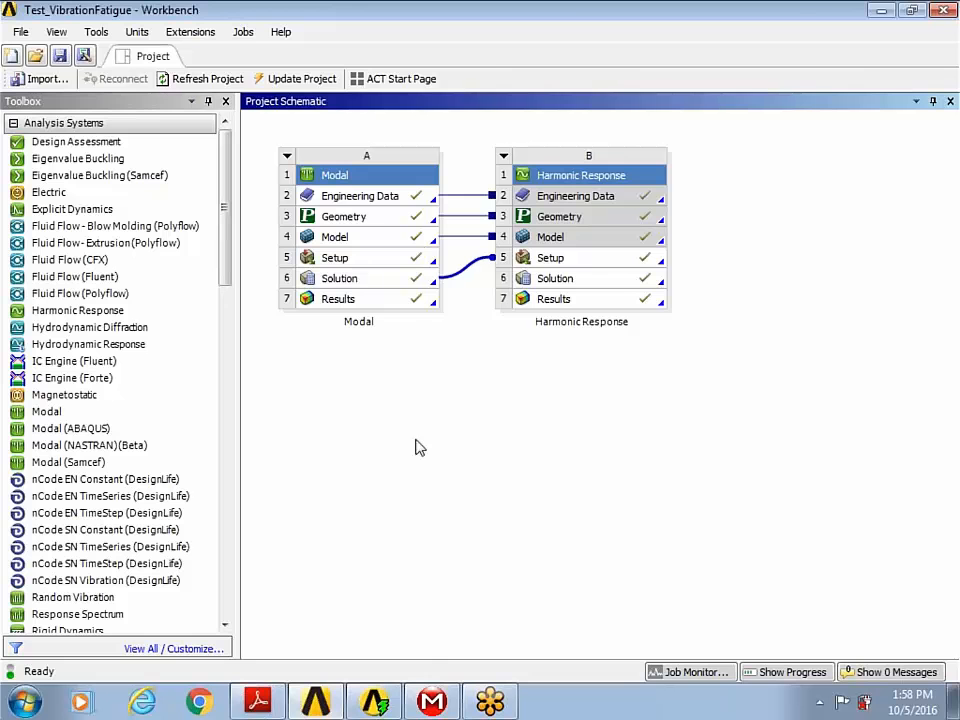
# Switch to ANSYS Mechanical and review the point mass's definition and the bracket body's material assignment
pyautogui.click(430, 703)
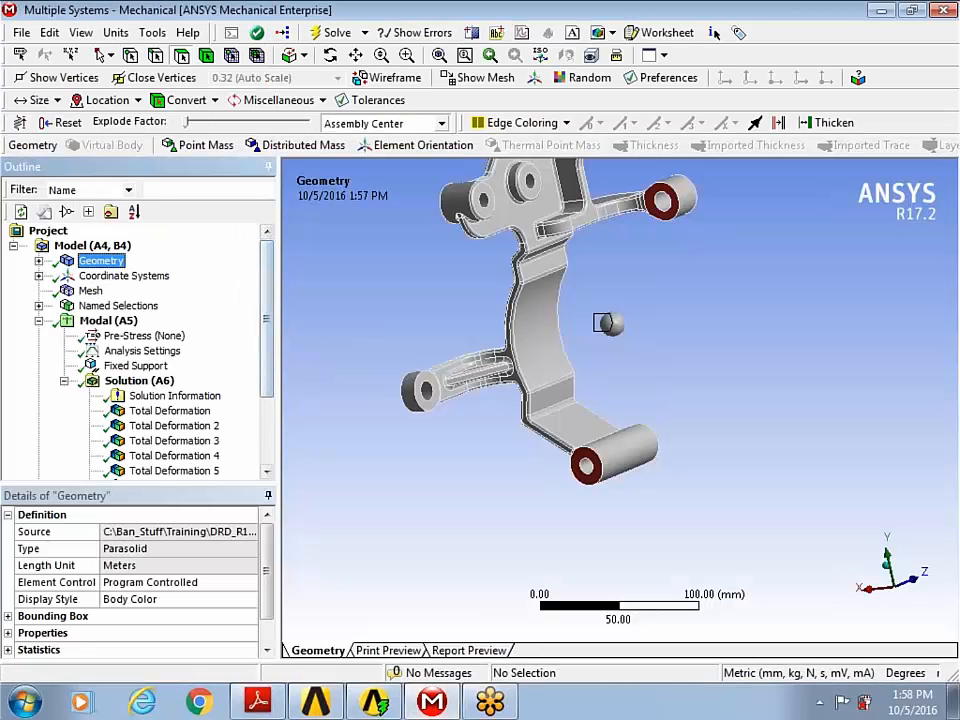
pyautogui.click(439, 55)
pyautogui.moveTo(524, 360); pyautogui.dragTo(500, 350, button='middle')
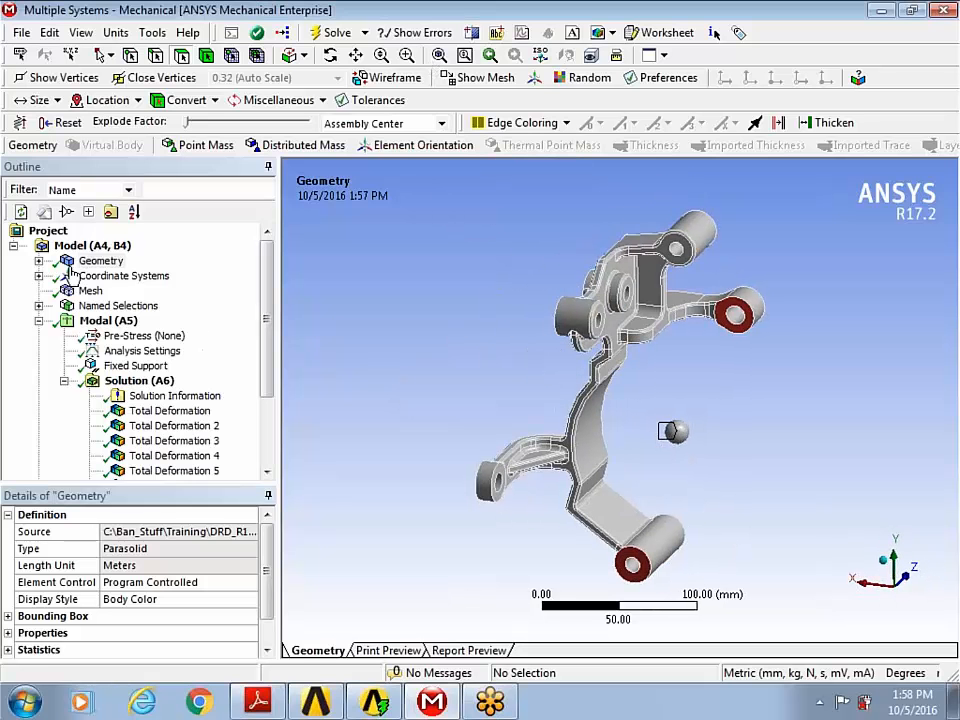
pyautogui.click(38, 261)
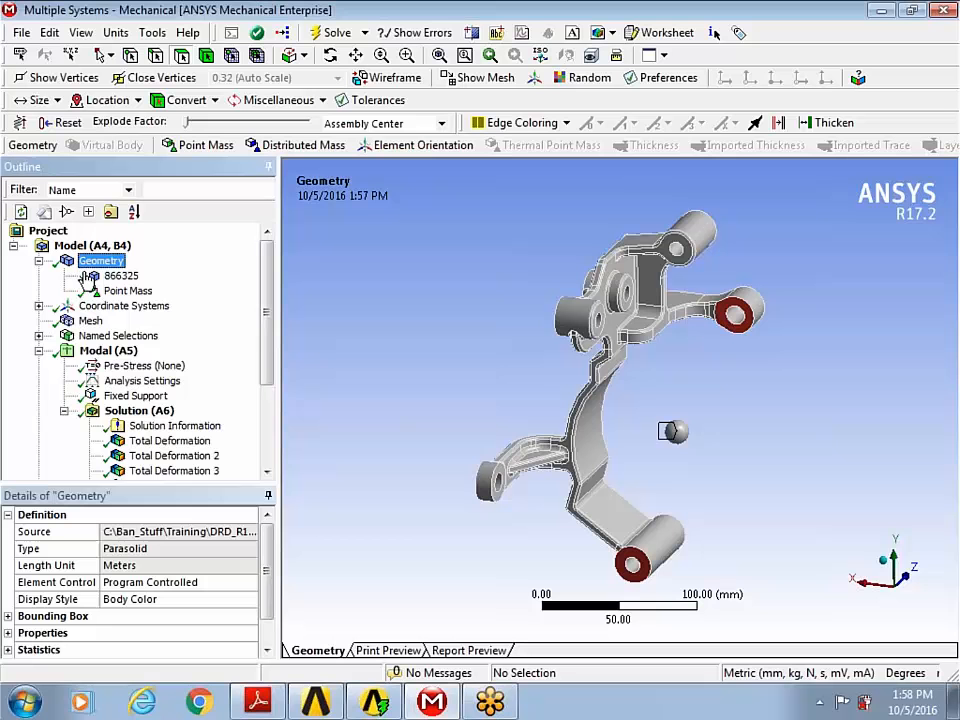
pyautogui.moveTo(536, 375); pyautogui.dragTo(431, 280, button='middle')
pyautogui.click(128, 290)
pyautogui.moveTo(236, 397); pyautogui.dragTo(236, 400)
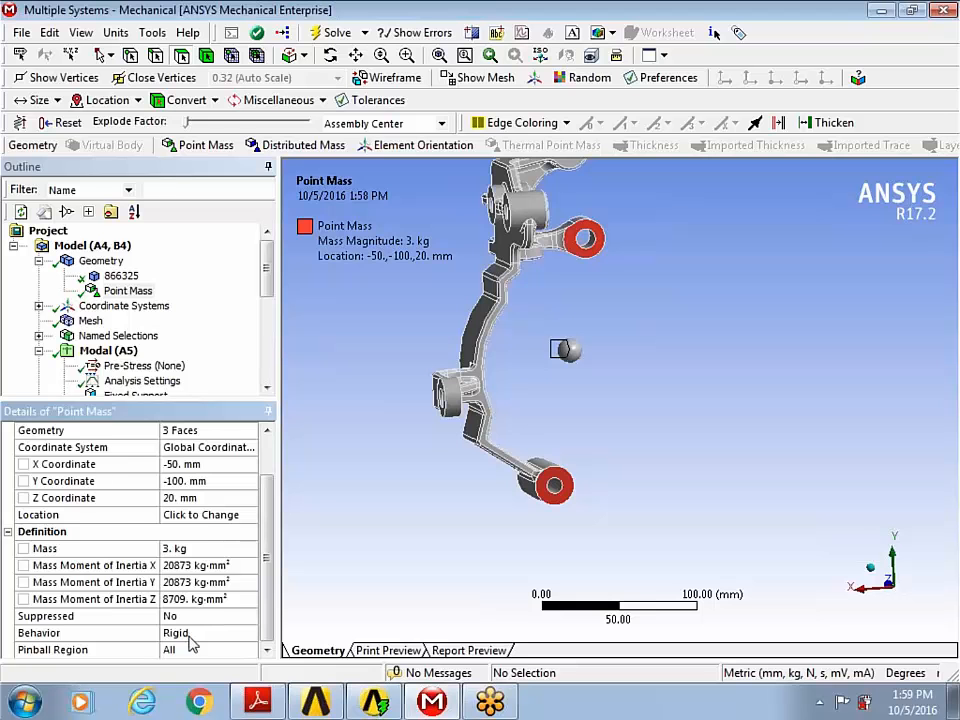
pyautogui.scroll(5, 193, 641)
pyautogui.click(122, 276)
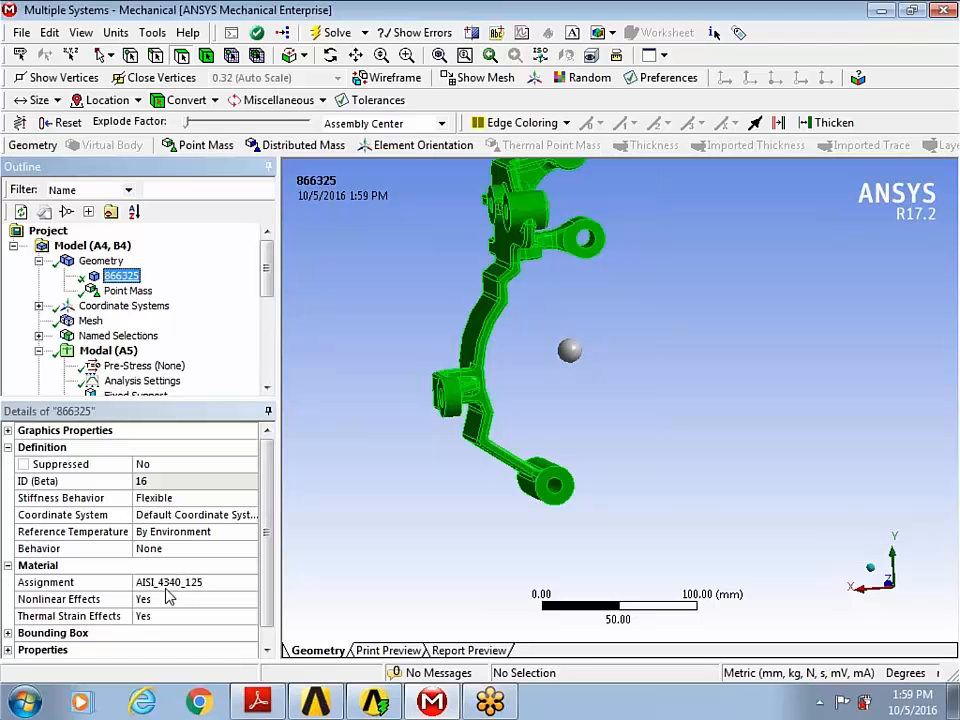
# Examine the faces in the HotSpot_Fillet named selection up close, and fit the whole bracket back in view
pyautogui.moveTo(270, 297); pyautogui.dragTo(273, 305)
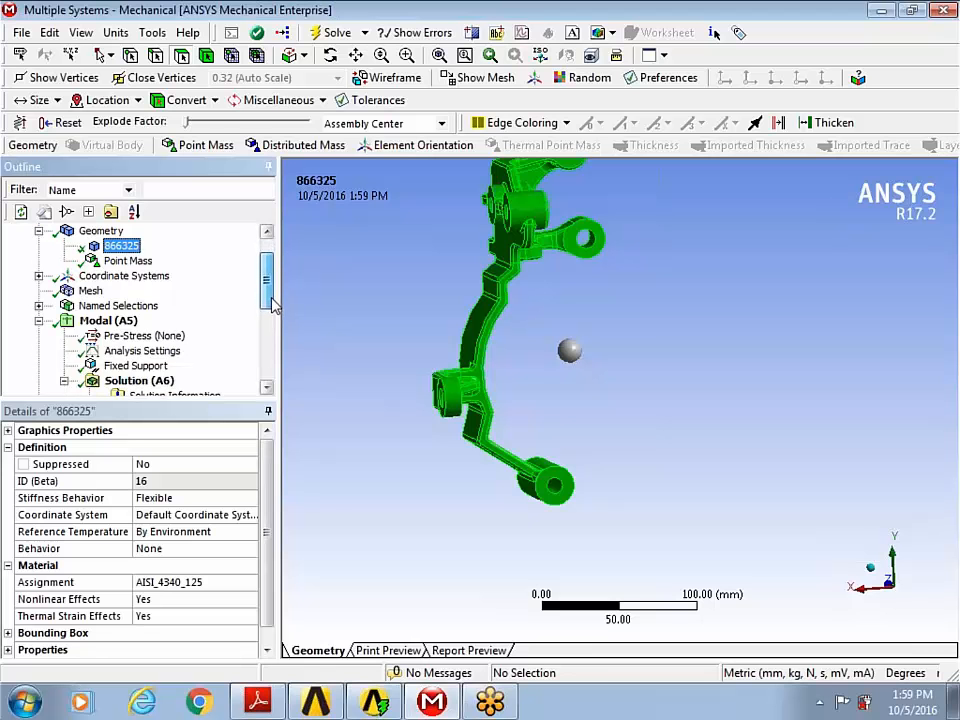
pyautogui.moveTo(273, 305); pyautogui.dragTo(273, 312)
pyautogui.click(38, 290)
pyautogui.click(128, 306)
pyautogui.scroll(5, 555, 212)
pyautogui.scroll(-4, 590, 360)
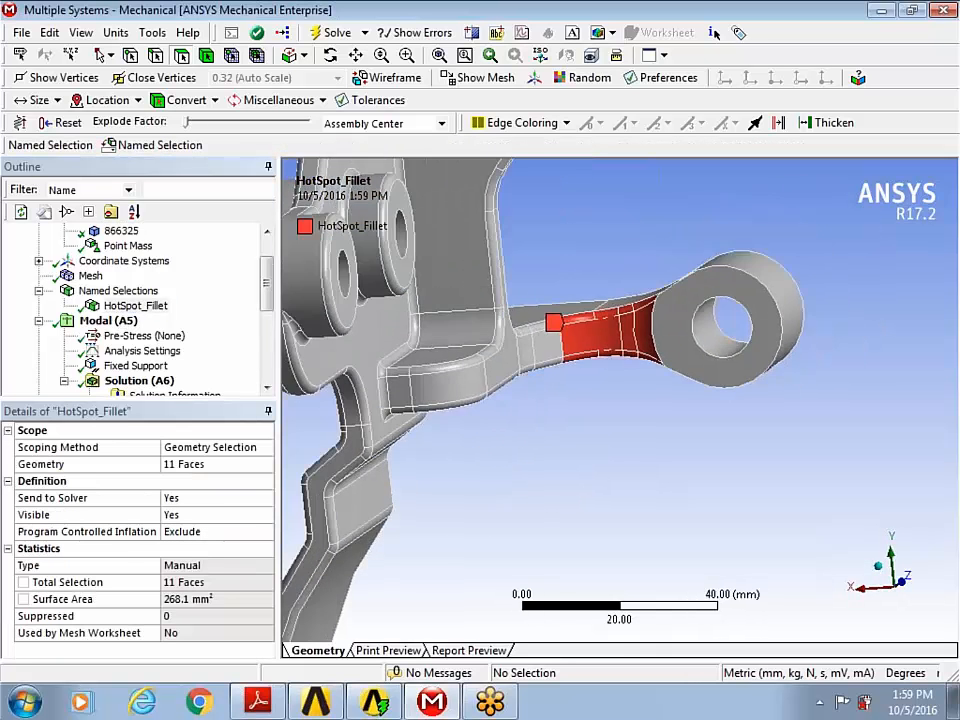
pyautogui.moveTo(583, 375); pyautogui.dragTo(545, 372, button='middle')
pyautogui.click(439, 56)
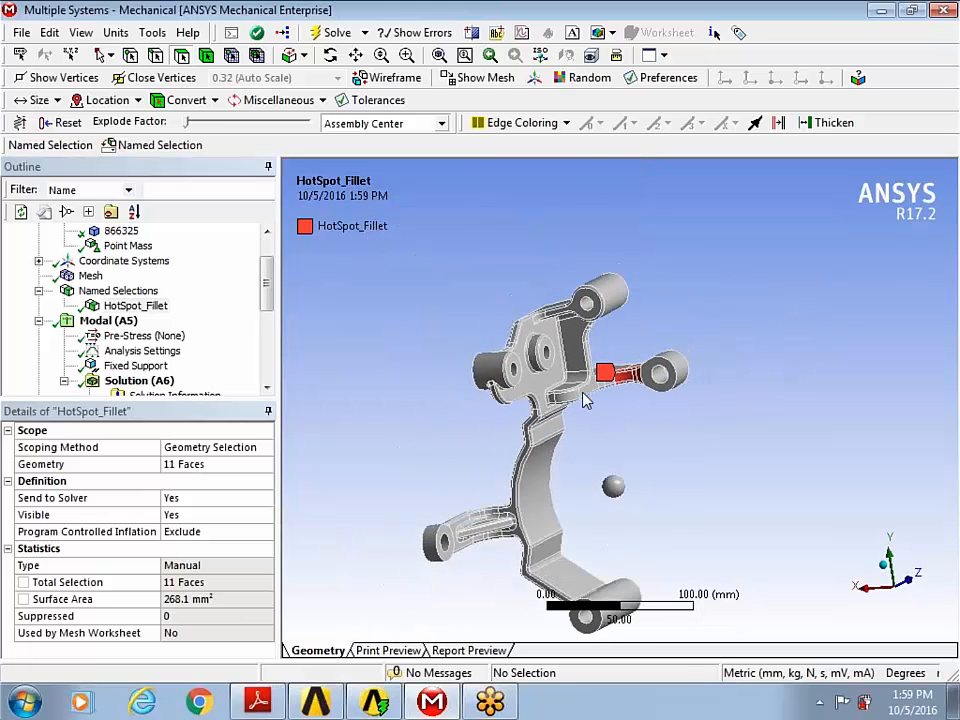
pyautogui.scroll(1, 587, 410)
pyautogui.keyDown('ctrl'); pyautogui.moveTo(587, 416); pyautogui.dragTo(532, 326, button='middle'); pyautogui.keyUp('ctrl')
# Review the modal analysis's fixed support and its analysis settings for mode count and frequency search range
pyautogui.moveTo(266, 284); pyautogui.dragTo(263, 311)
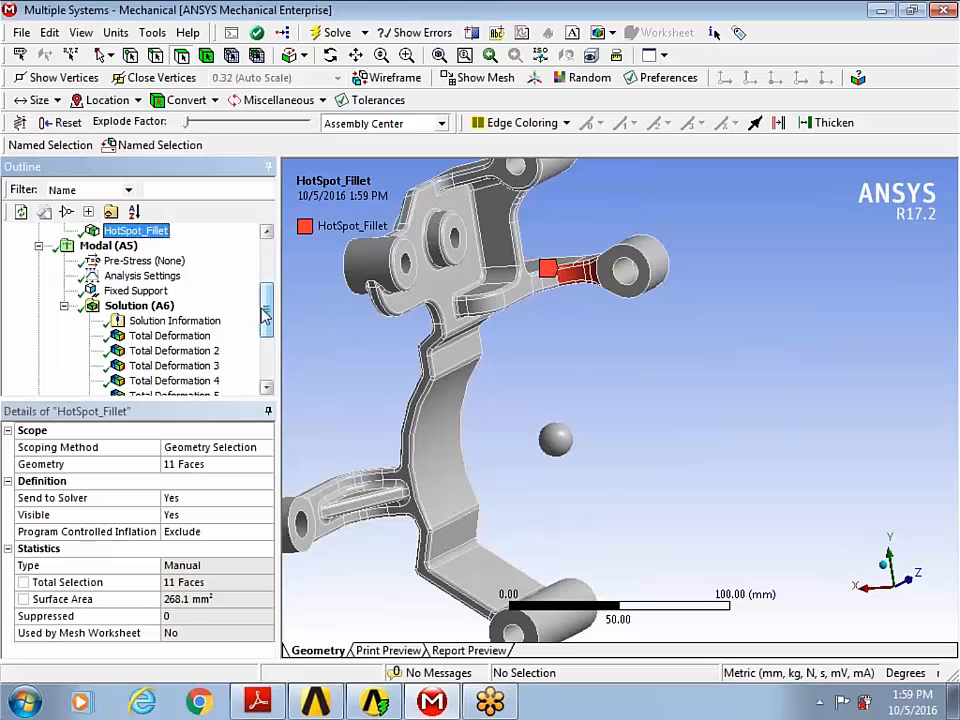
pyautogui.click(148, 293)
pyautogui.moveTo(488, 348); pyautogui.dragTo(300, 340, button='middle')
pyautogui.click(110, 279)
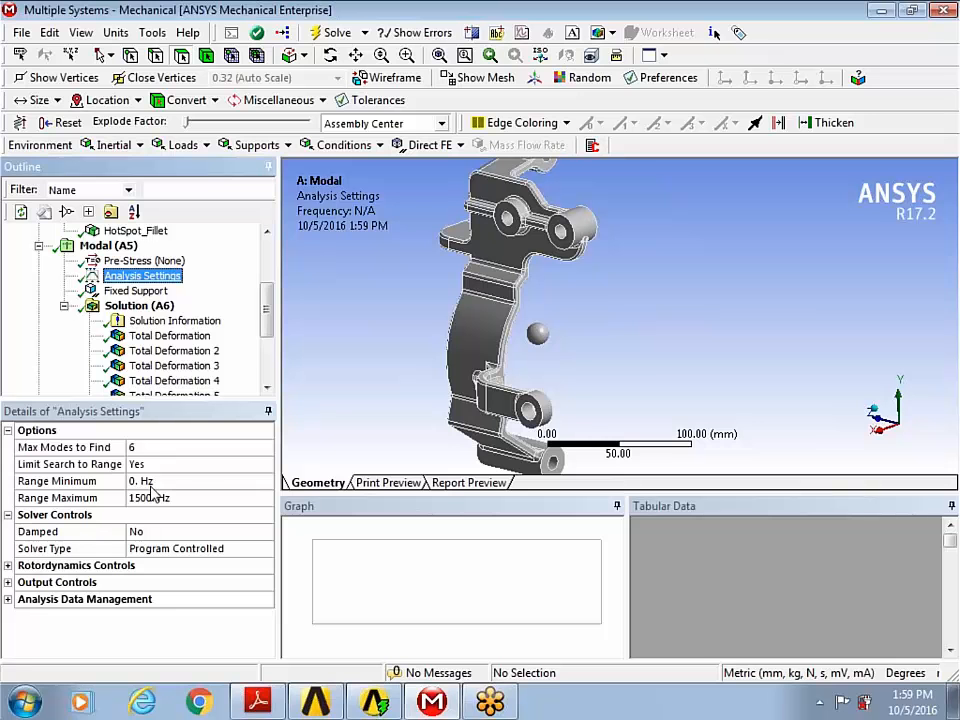
# View and animate the total deformation results of the first and second mode shapes in the modal solution
pyautogui.moveTo(270, 330); pyautogui.dragTo(271, 345)
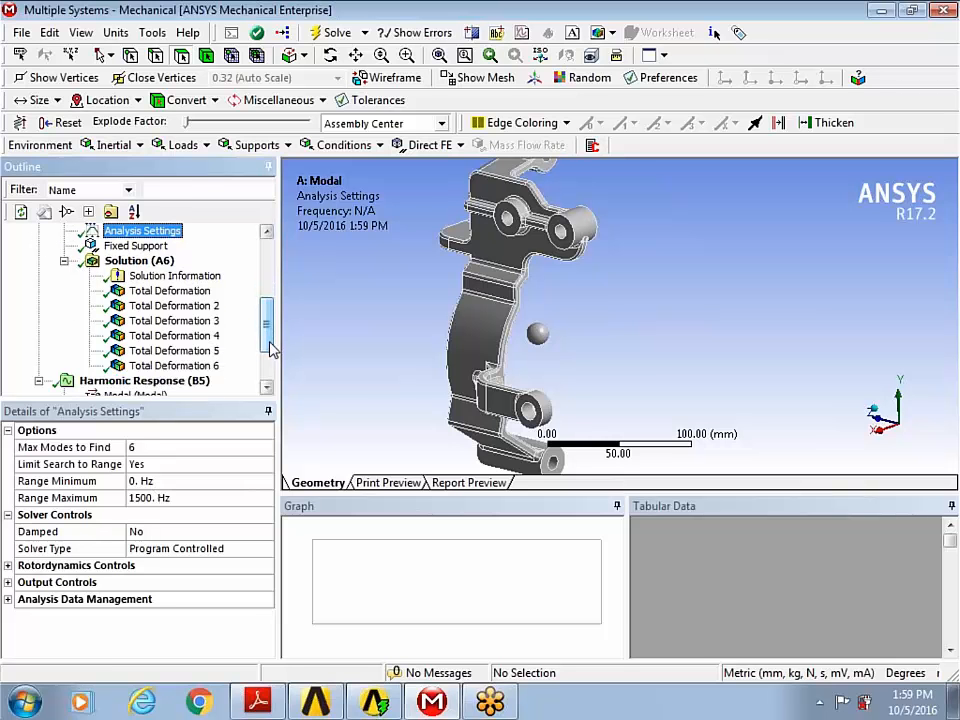
pyautogui.click(182, 290)
pyautogui.moveTo(520, 340); pyautogui.dragTo(320, 350, button='middle')
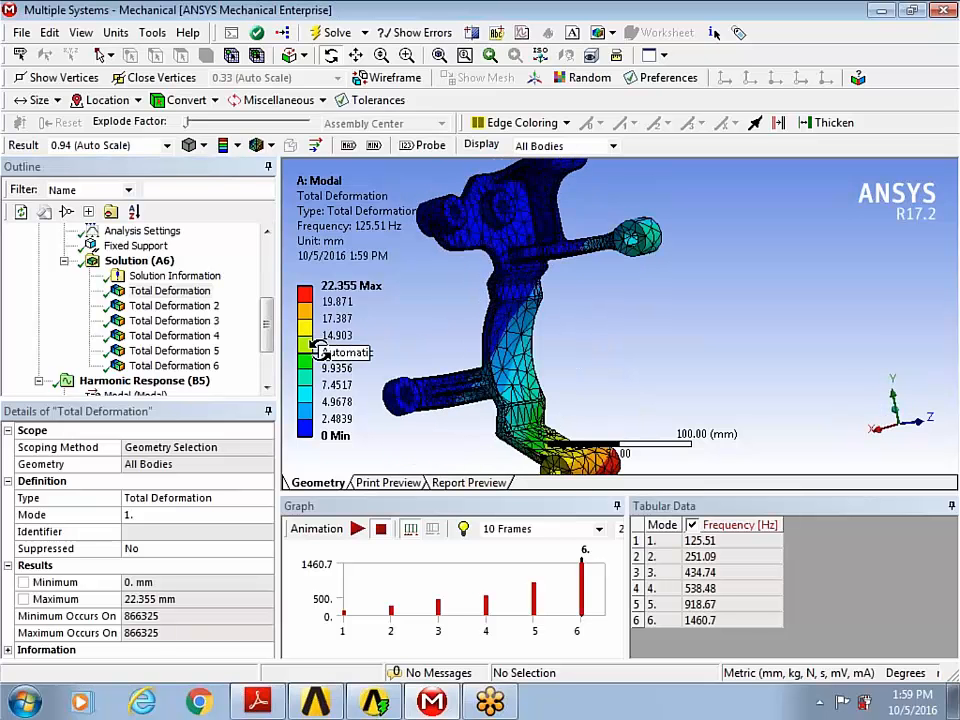
pyautogui.click(357, 528)
pyautogui.moveTo(537, 430); pyautogui.dragTo(645, 381, button='middle')
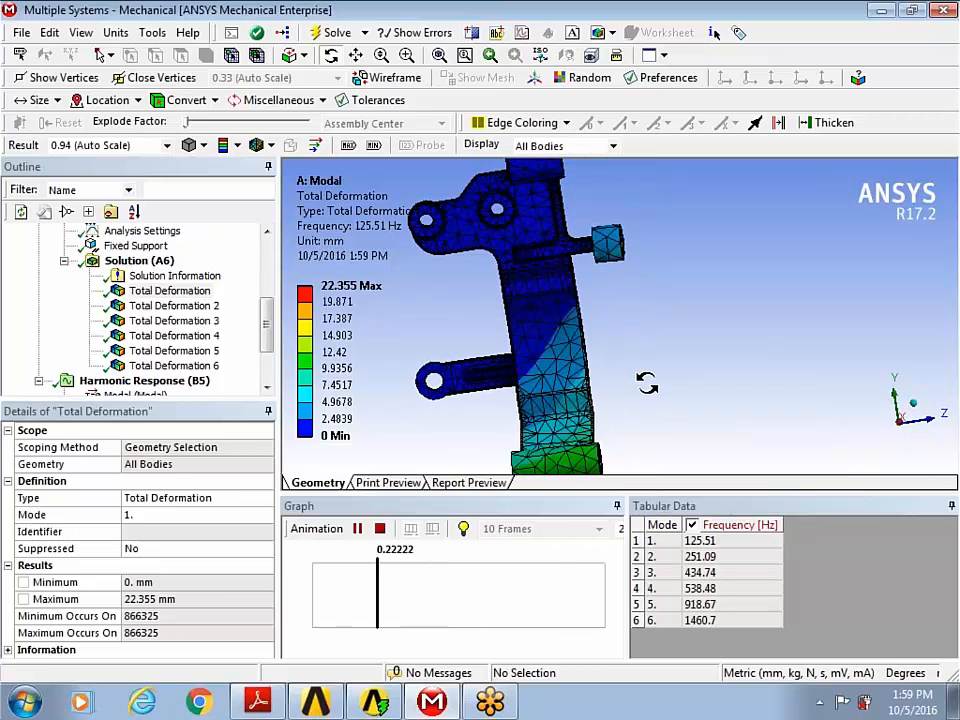
pyautogui.click(203, 310)
pyautogui.moveTo(560, 360); pyautogui.dragTo(624, 364, button='middle')
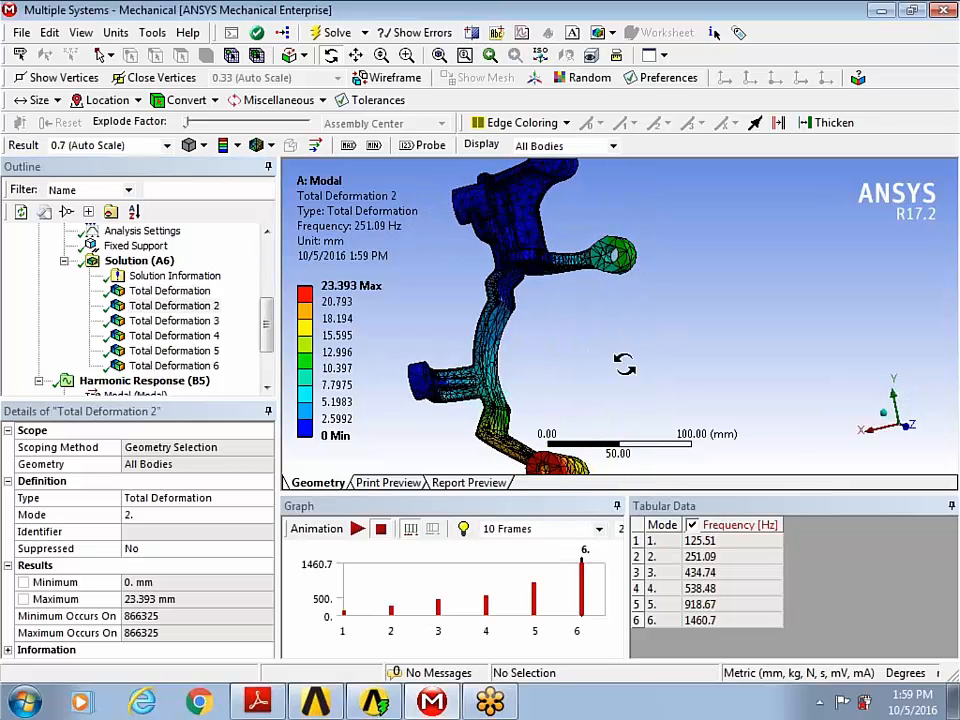
pyautogui.click(357, 528)
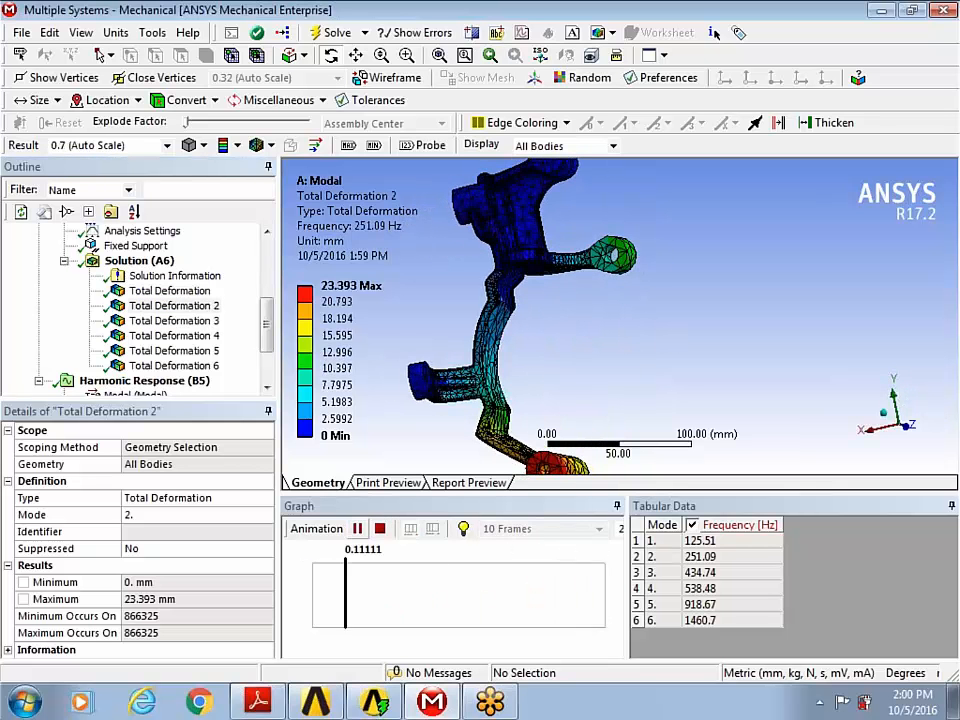
pyautogui.click(381, 533)
# Review the harmonic response's acceleration load and the damping controls in its analysis settings
pyautogui.moveTo(267, 325); pyautogui.dragTo(267, 352)
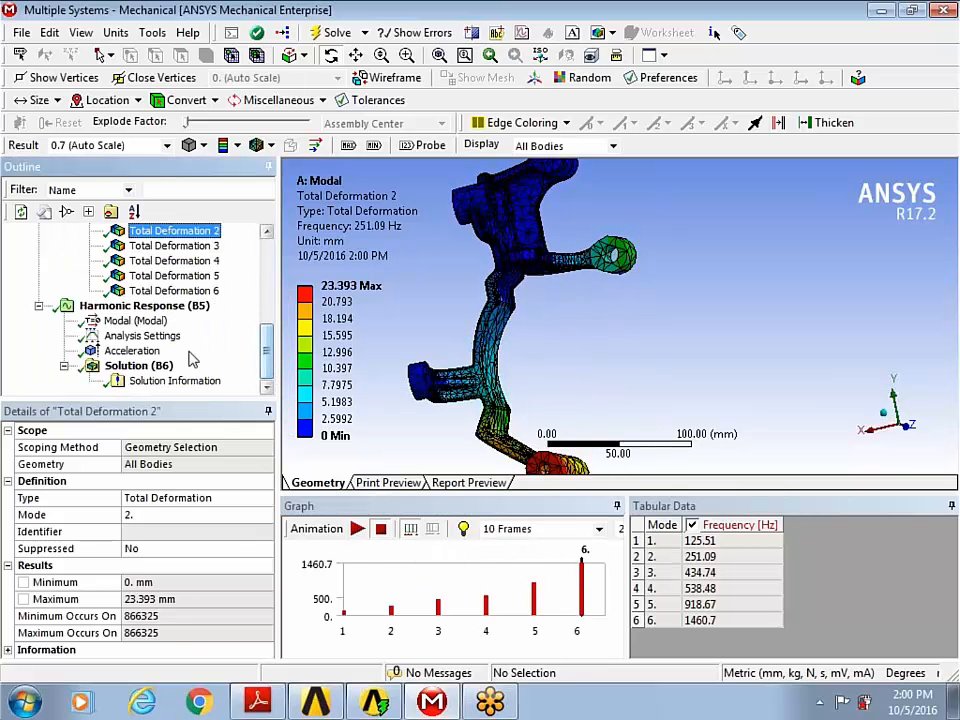
pyautogui.click(140, 352)
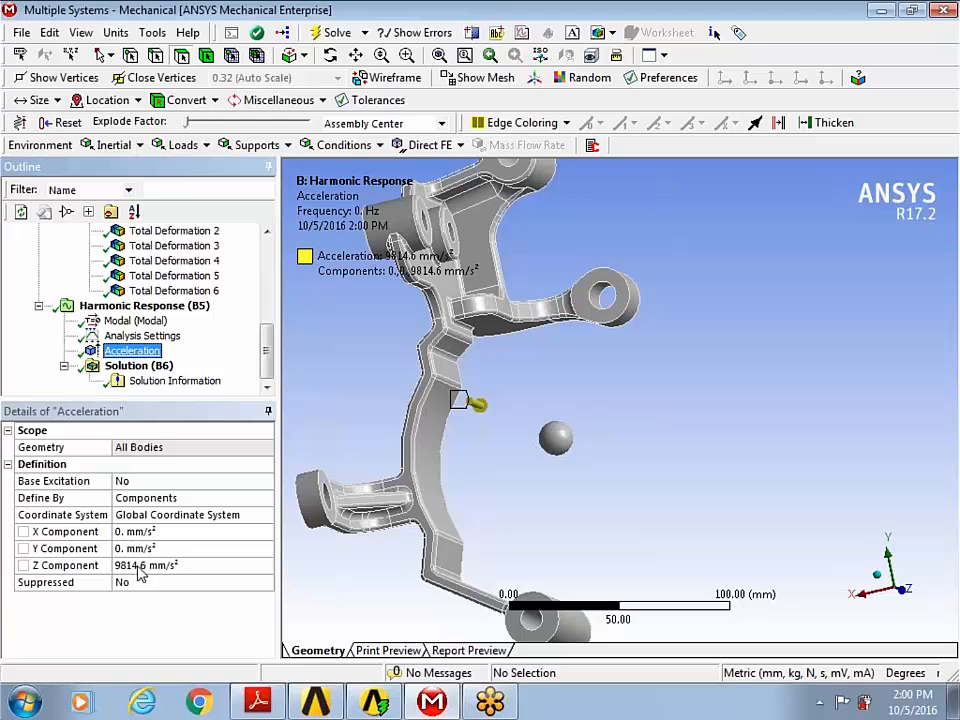
pyautogui.click(140, 336)
pyautogui.moveTo(268, 468); pyautogui.dragTo(325, 569)
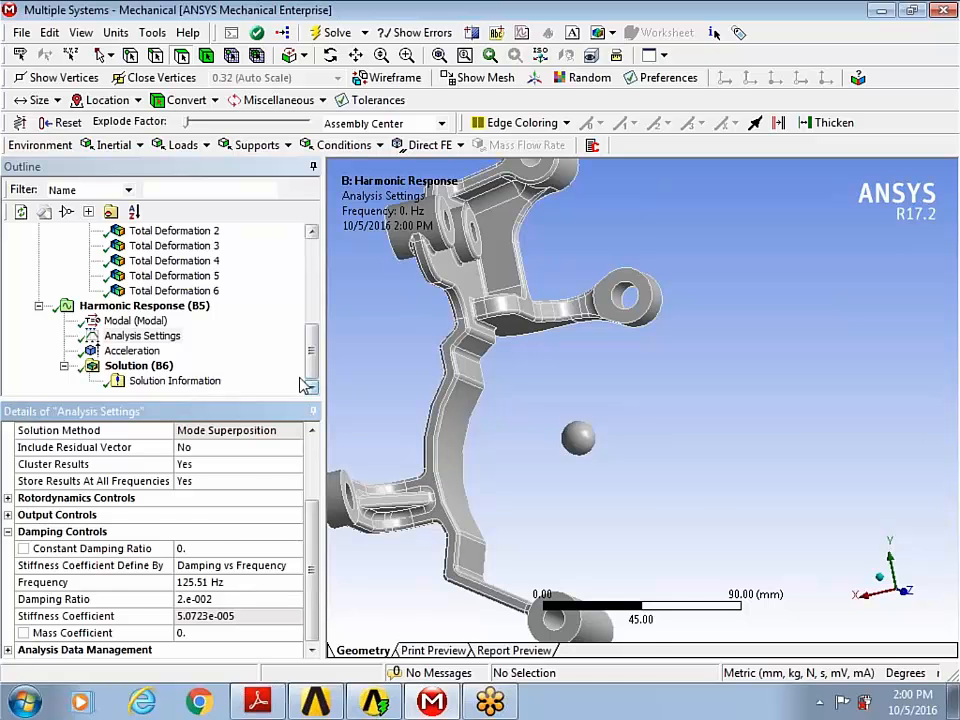
# Insert a deformation frequency response result into the Harmonic Response solution
pyautogui.click(155, 367)
pyautogui.rightClick(175, 376)
pyautogui.moveTo(177, 380)
pyautogui.moveTo(428, 460)
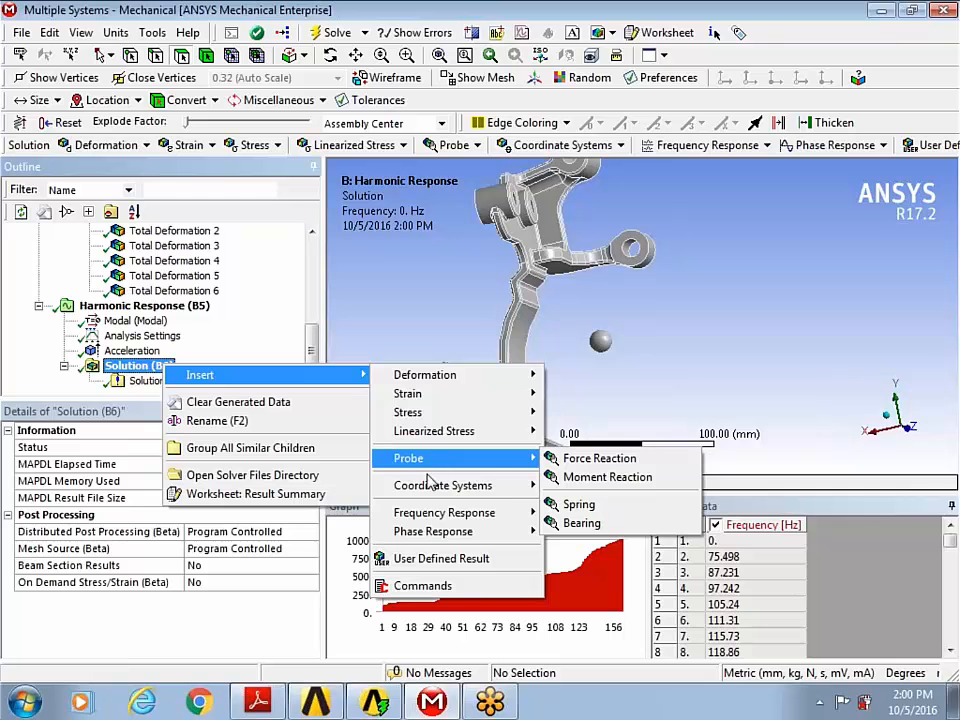
pyautogui.moveTo(440, 514)
pyautogui.click(572, 549)
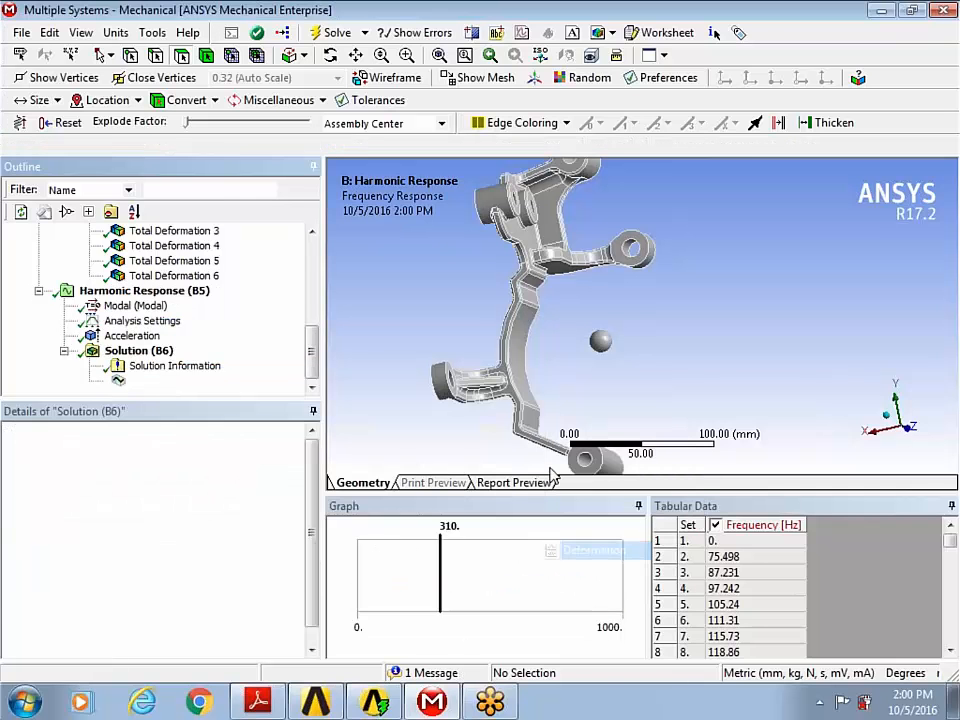
# Scope the frequency response to the lower boss's end face, using maximum spatial resolution and Z Axis orientation
pyautogui.click(584, 460)
pyautogui.click(195, 466)
pyautogui.click(195, 468)
pyautogui.click(296, 481)
pyautogui.click(210, 514)
pyautogui.click(298, 533)
pyautogui.click(298, 533)
pyautogui.click(242, 572)
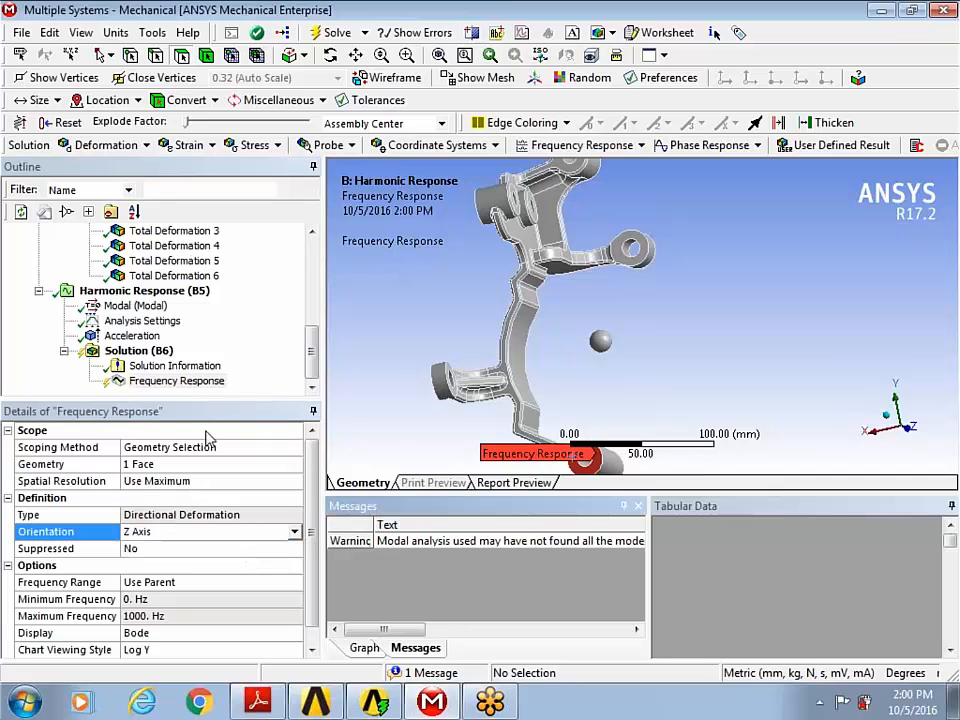
# Evaluate the frequency response result and enlarge the worksheet area showing its amplitude and phase plots
pyautogui.rightClick(185, 381)
pyautogui.click(240, 421)
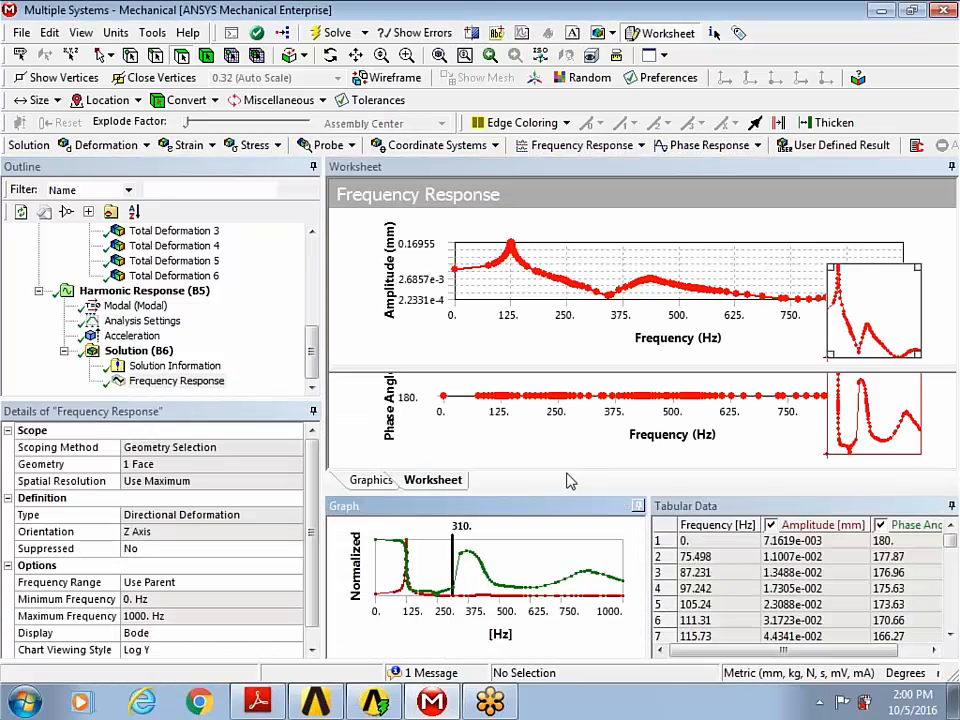
pyautogui.moveTo(575, 569); pyautogui.dragTo(575, 570)
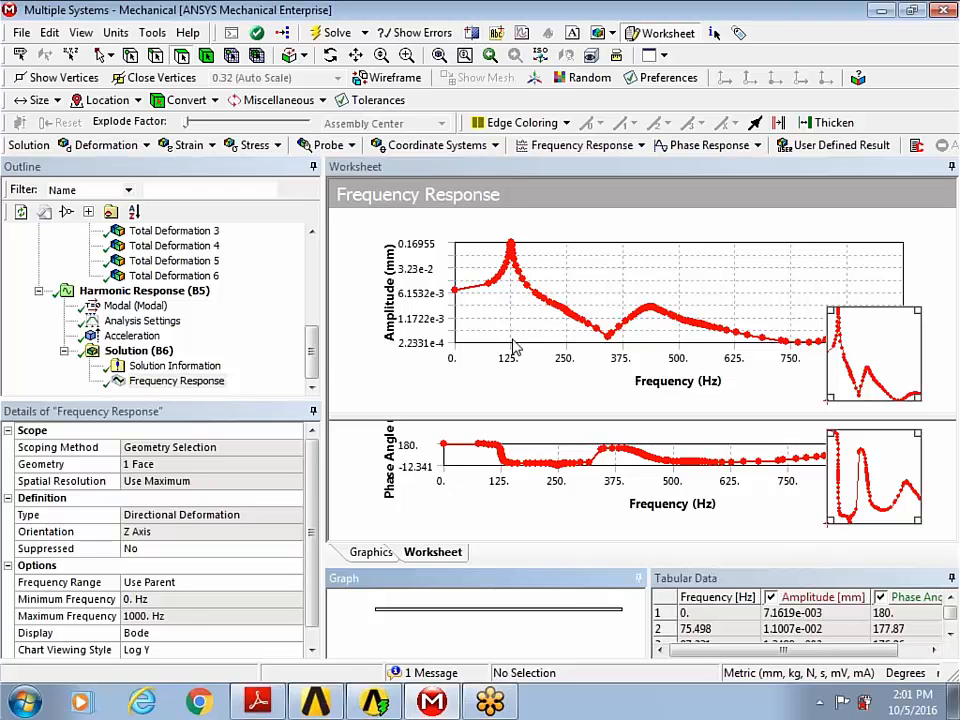
# Switch to Workbench, add an nCode SN Vibration (DesignLife) system on the Modal solution, and link the Harmonic Response solution to its Solution
pyautogui.click(374, 702)
pyautogui.moveTo(227, 280); pyautogui.dragTo(250, 365)
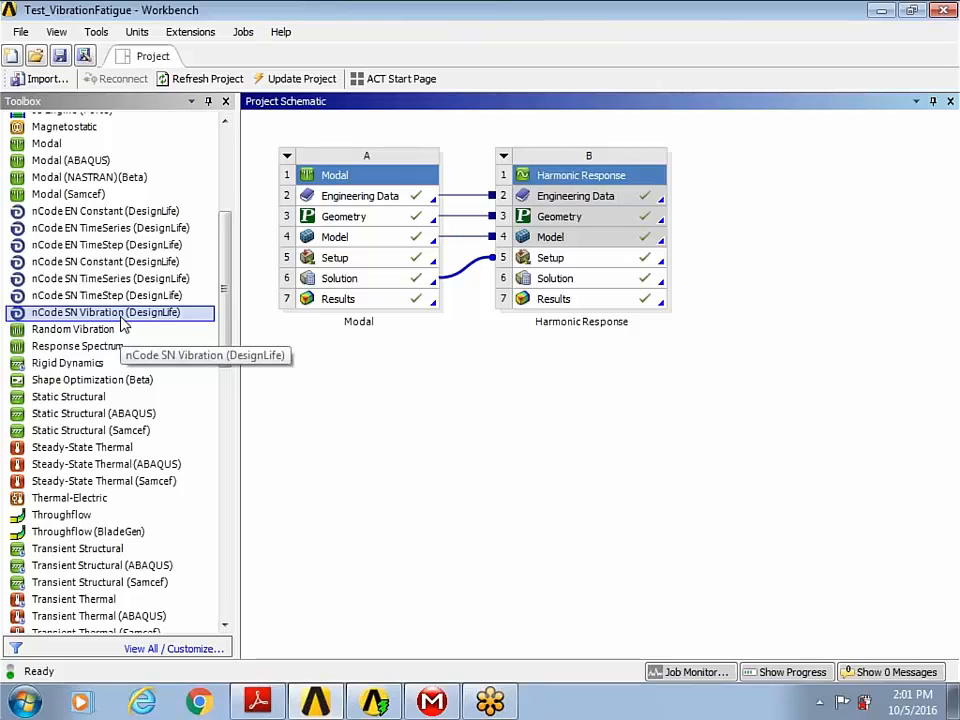
pyautogui.moveTo(122, 322); pyautogui.dragTo(363, 284)
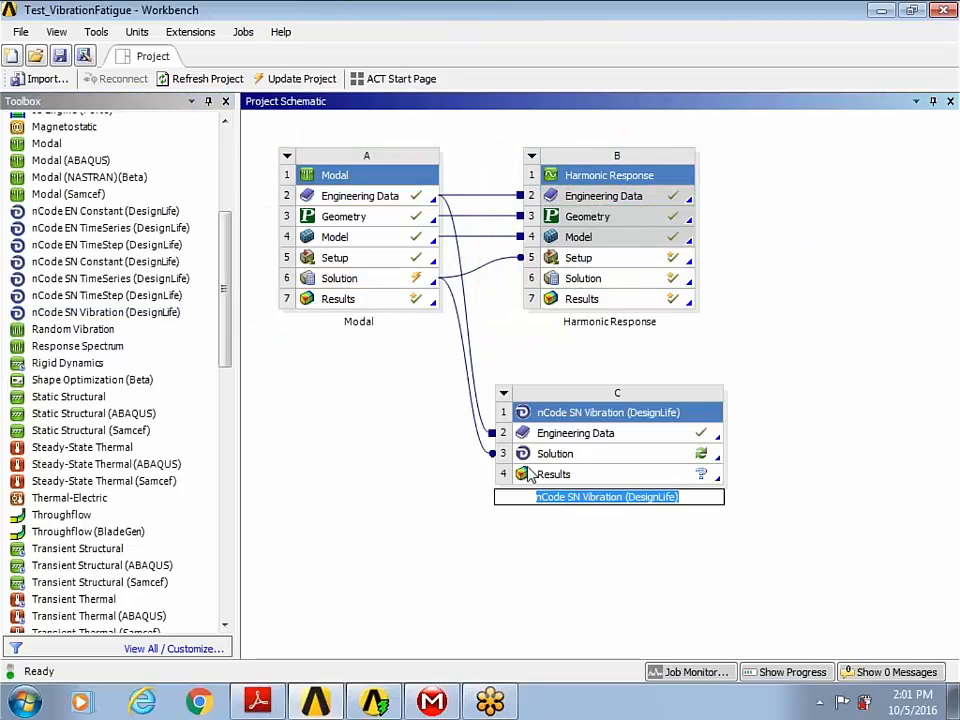
pyautogui.moveTo(612, 288); pyautogui.dragTo(558, 462)
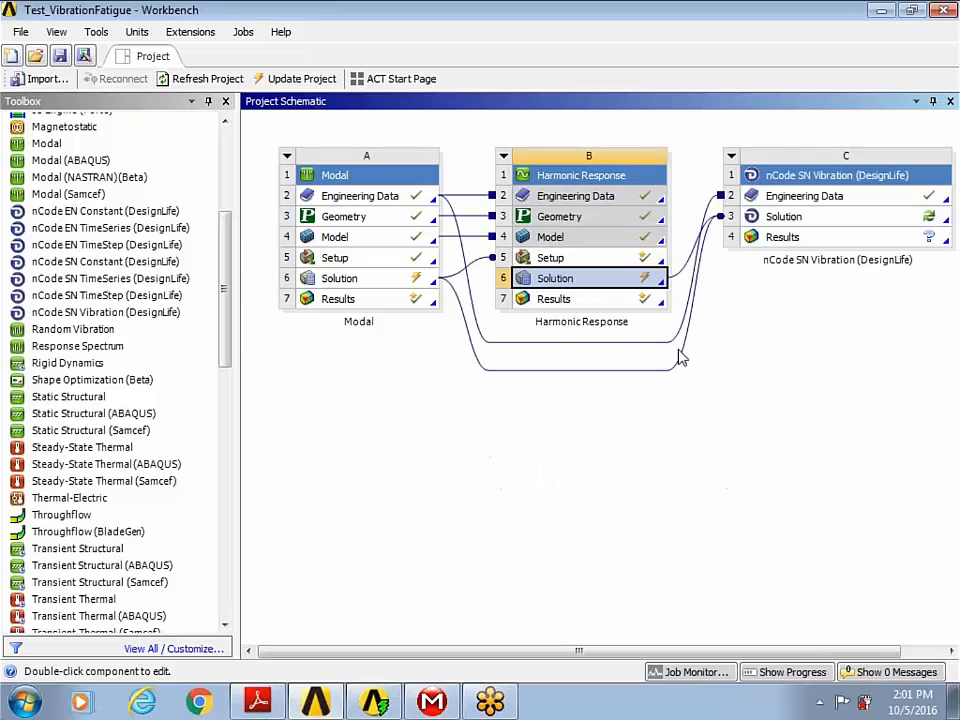
# Update the Results cells of the Modal and Harmonic Response systems
pyautogui.click(362, 299)
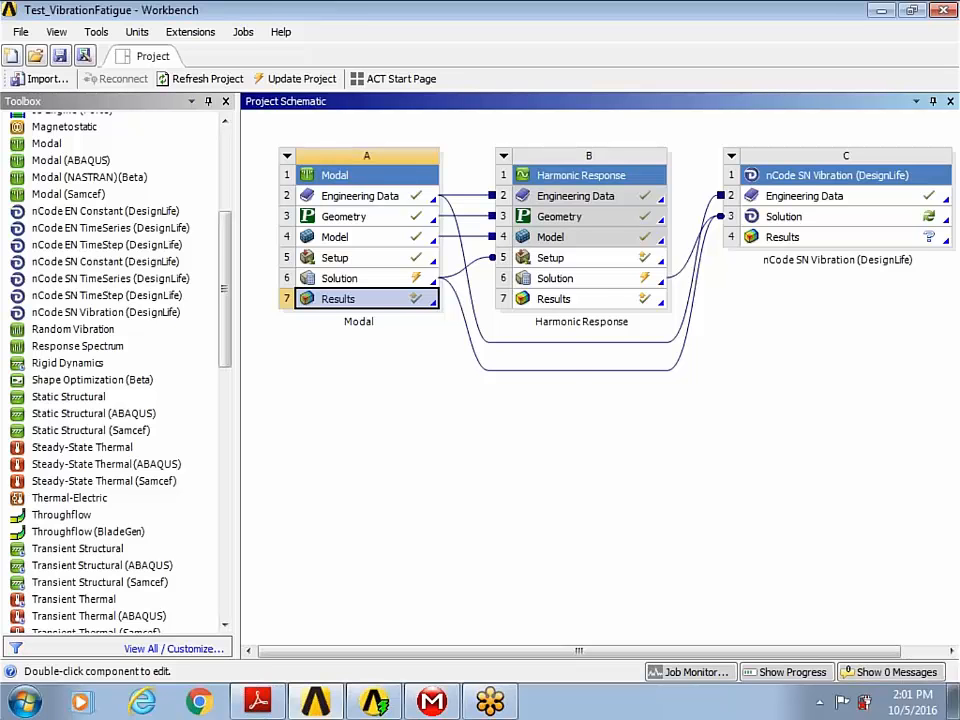
pyautogui.rightClick(364, 302)
pyautogui.click(345, 396)
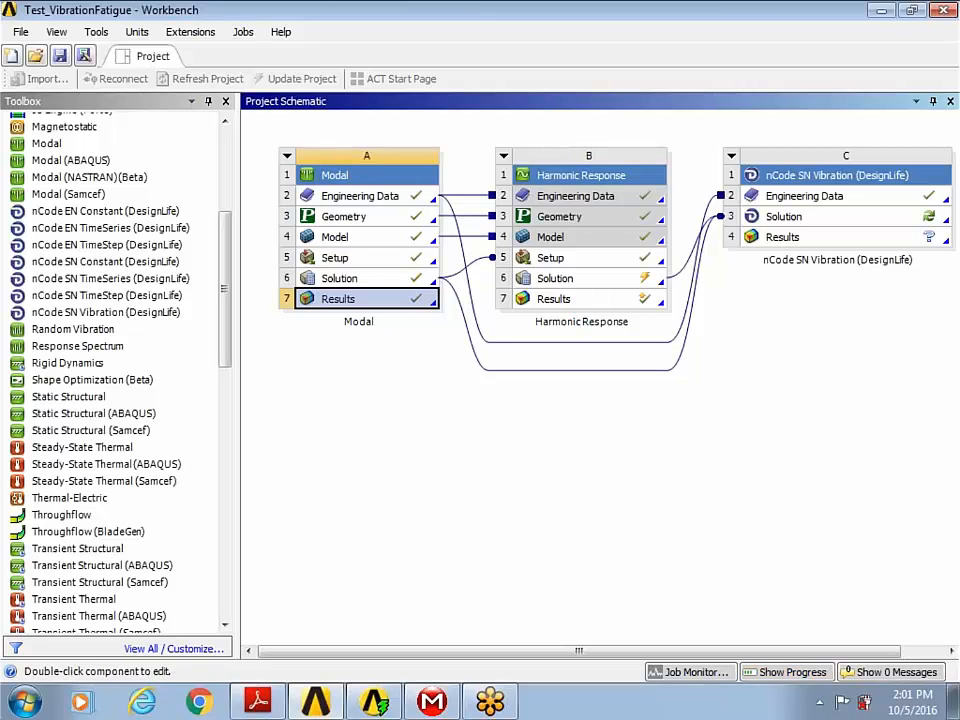
pyautogui.click(581, 303)
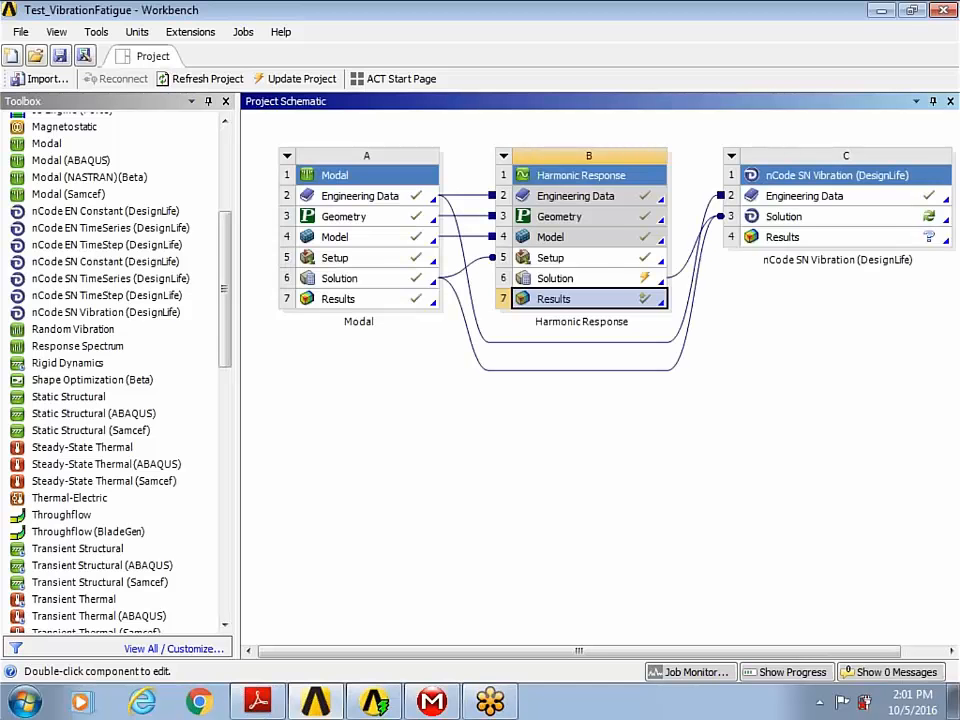
pyautogui.rightClick(581, 303)
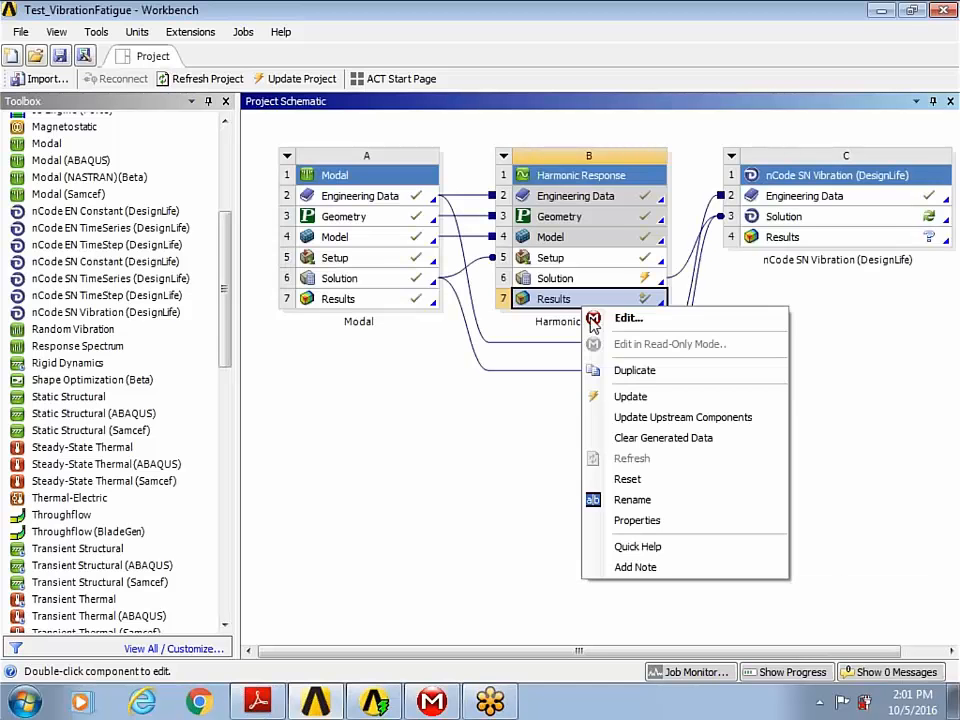
pyautogui.click(618, 398)
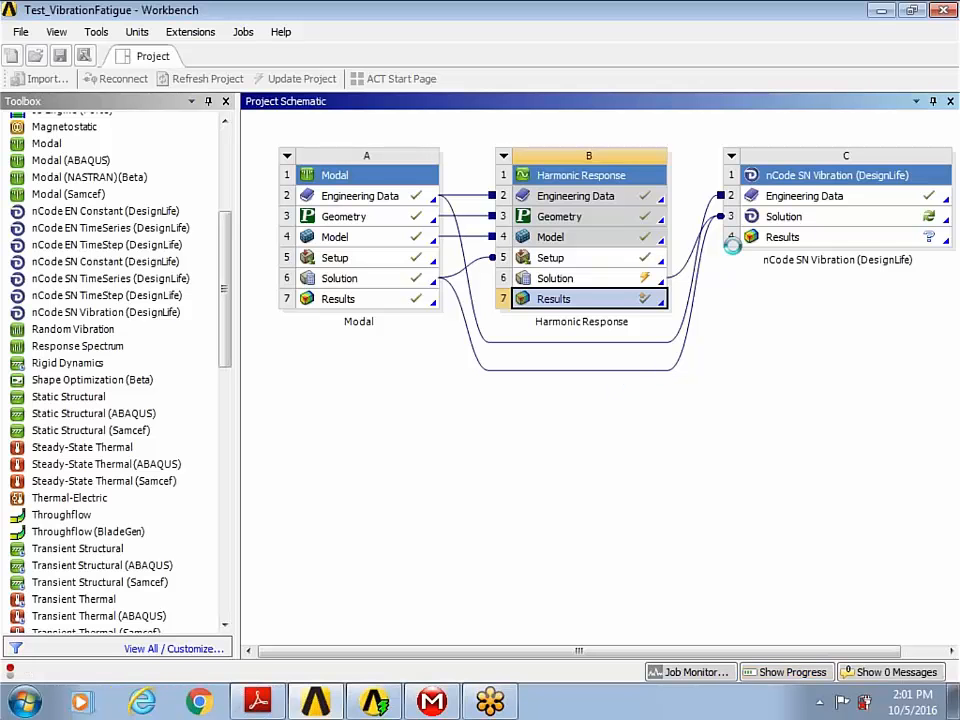
# Open the nCode SN Vibration system's Solution in DesignLife and shift the Vibration_Analysis glyph slightly on the workspace
pyautogui.click(778, 224)
pyautogui.doubleClick(778, 224)
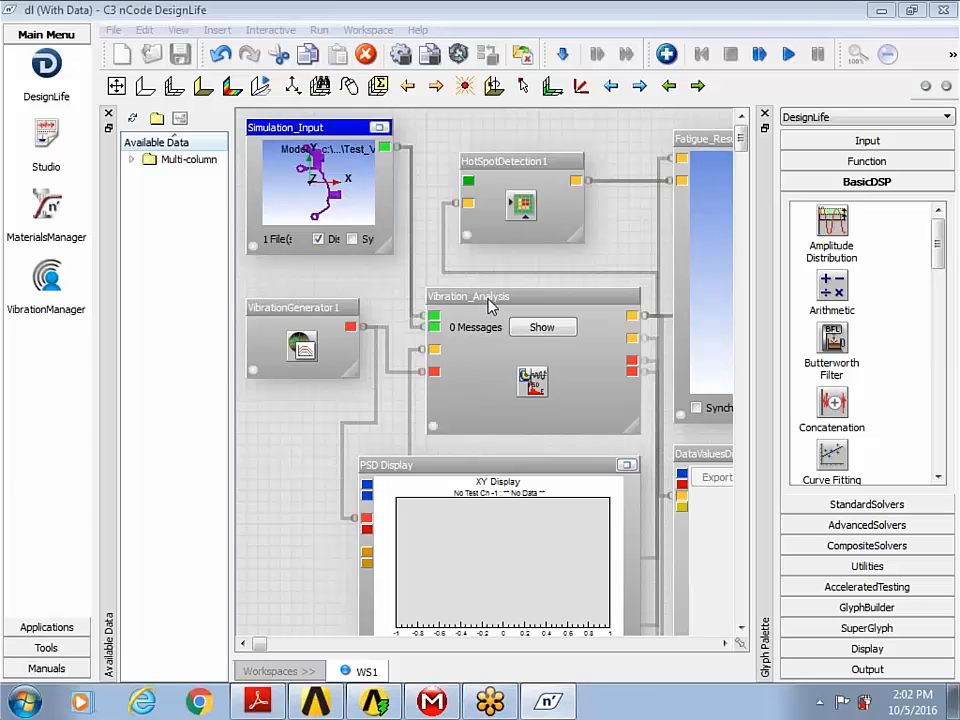
pyautogui.moveTo(493, 304); pyautogui.dragTo(482, 304)
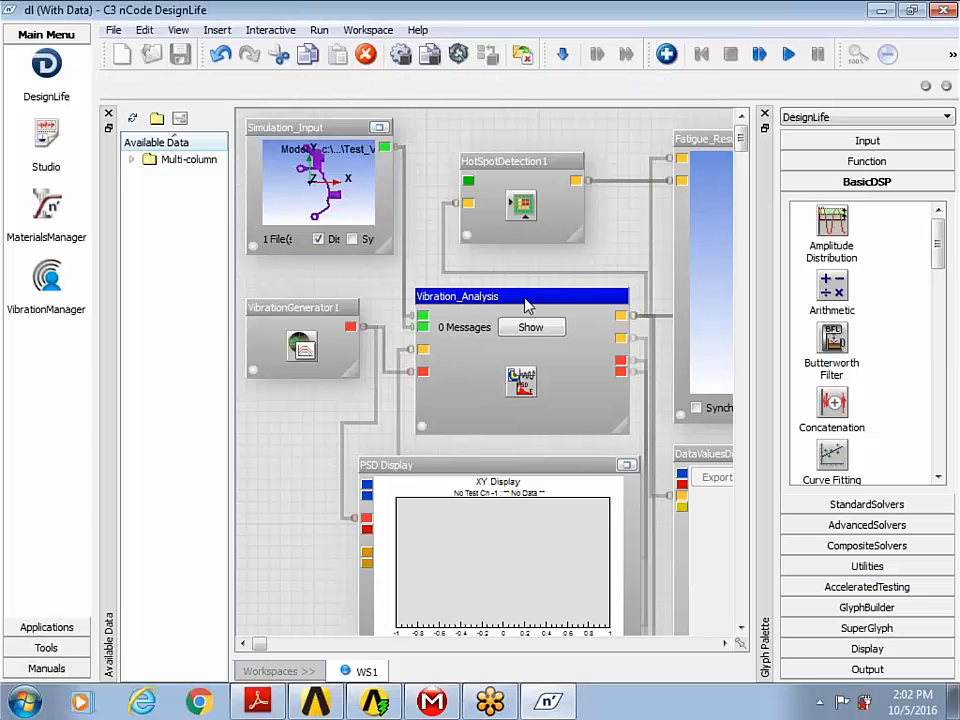
# Open the Simulation_Input glyph's properties to check which FE result files are selected
pyautogui.click(340, 215)
pyautogui.rightClick(398, 490)
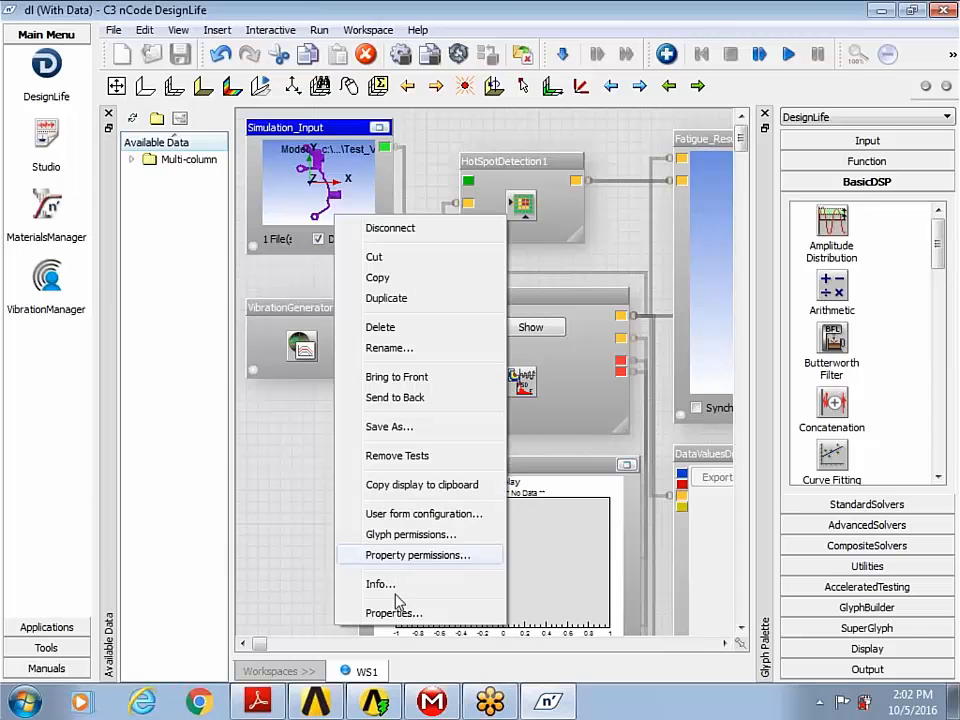
pyautogui.click(393, 612)
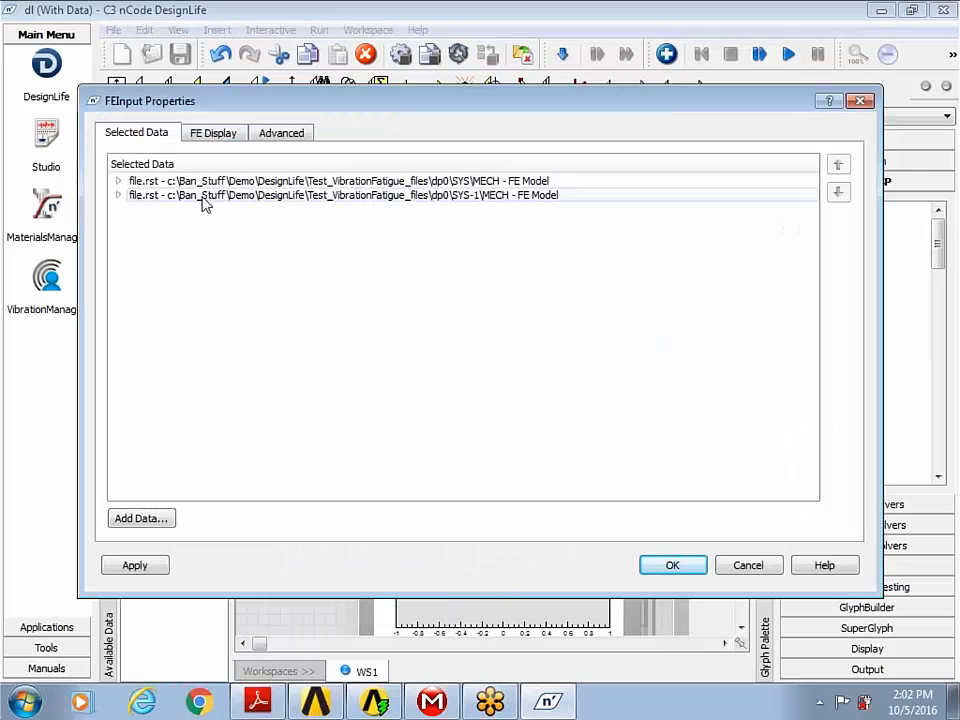
# Enable importing user groups from dlnamedselections.asc in the Simulation_Input glyph's advanced properties
pyautogui.click(230, 137)
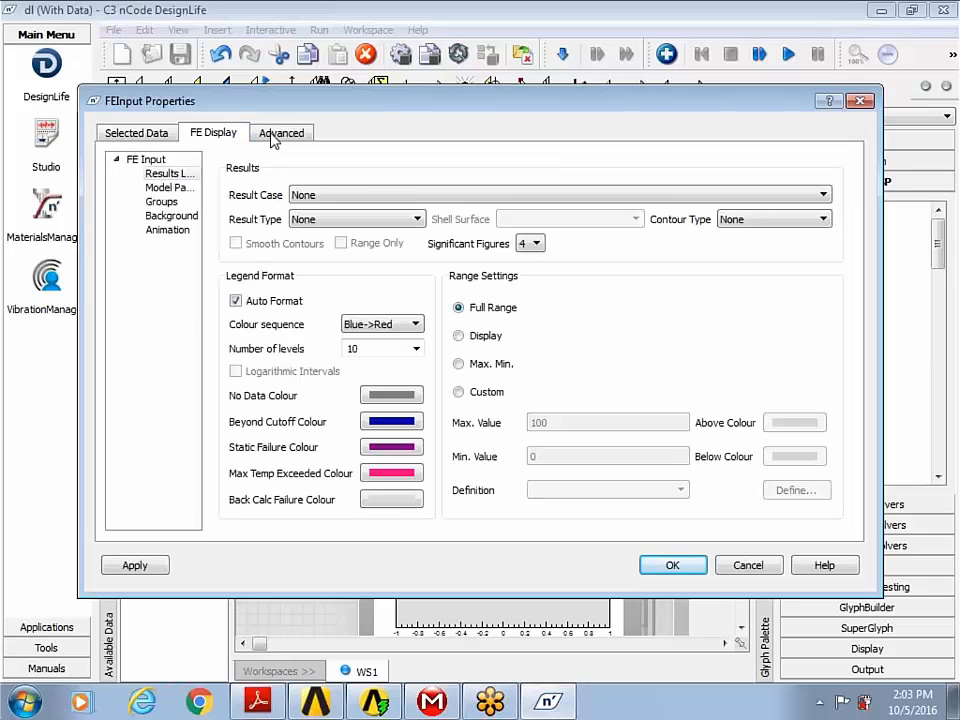
pyautogui.click(280, 134)
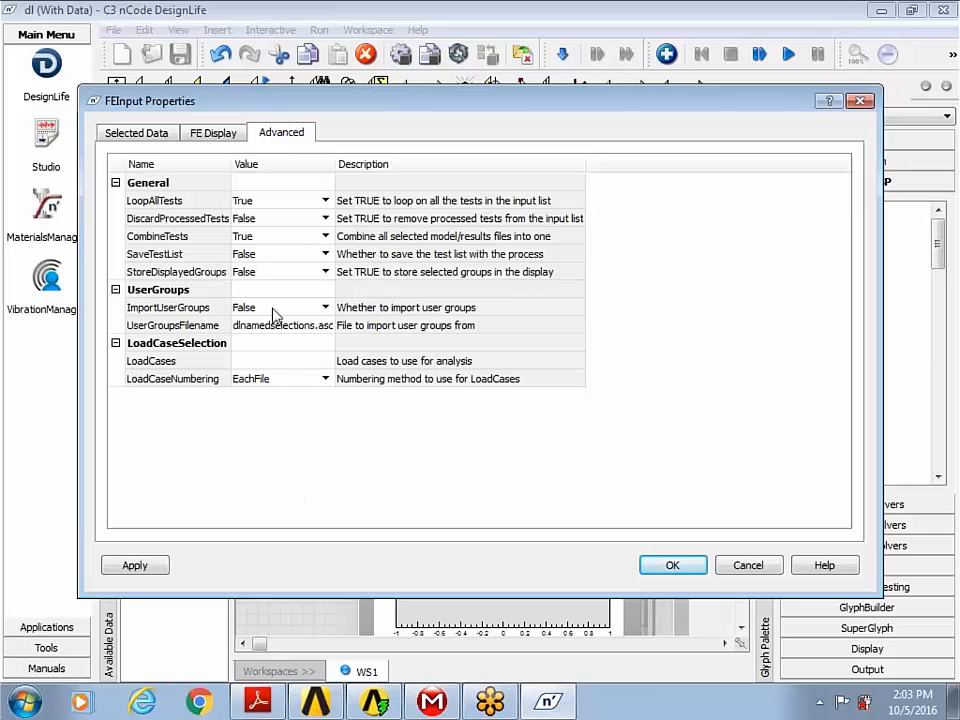
pyautogui.click(325, 309)
pyautogui.click(255, 318)
# Set the displayed group type of Simulation_Input to User, widen the group name column, accept the properties, and inspect the enlarged model display
pyautogui.click(215, 133)
pyautogui.click(172, 202)
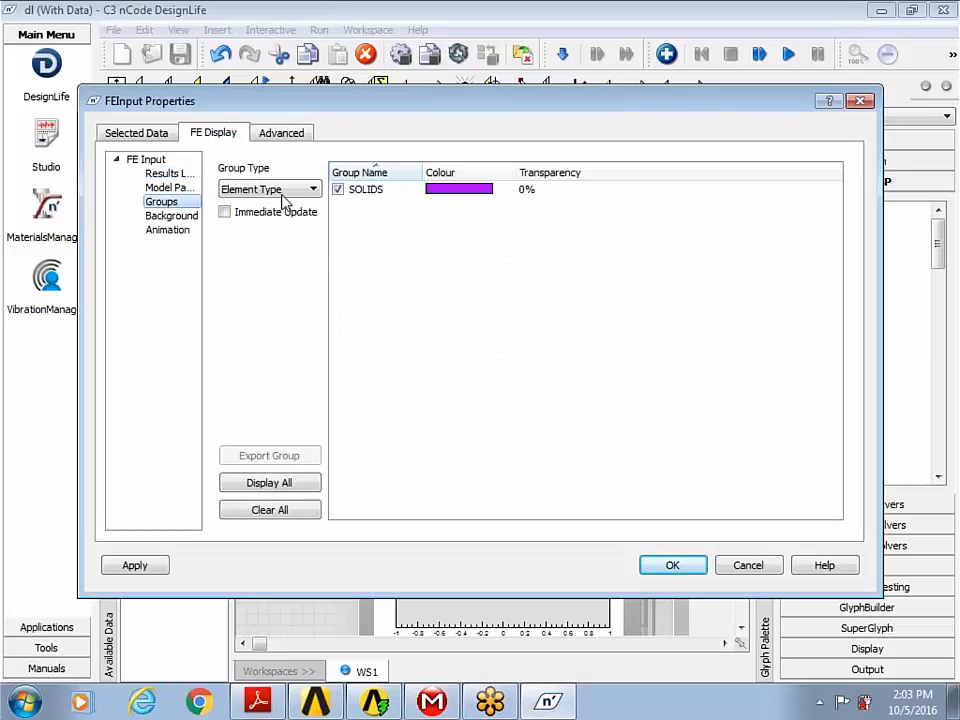
pyautogui.click(292, 190)
pyautogui.click(250, 253)
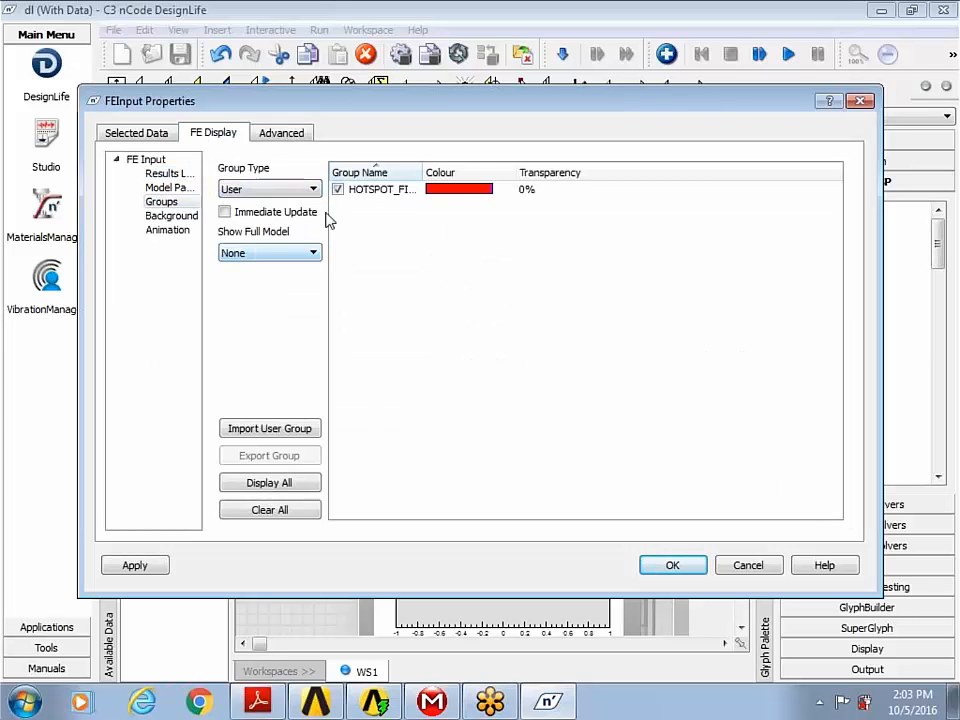
pyautogui.doubleClick(422, 172)
pyautogui.click(664, 566)
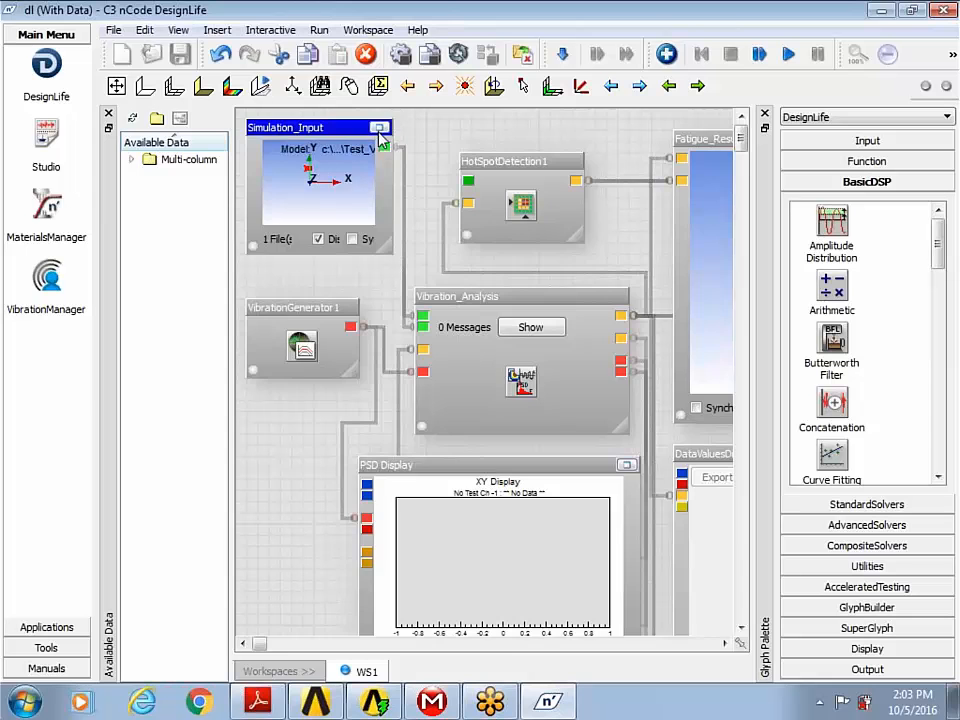
pyautogui.click(379, 129)
pyautogui.click(736, 117)
# Review the frequency and amplitude table in the VibrationGenerator1 glyph's properties
pyautogui.click(320, 333)
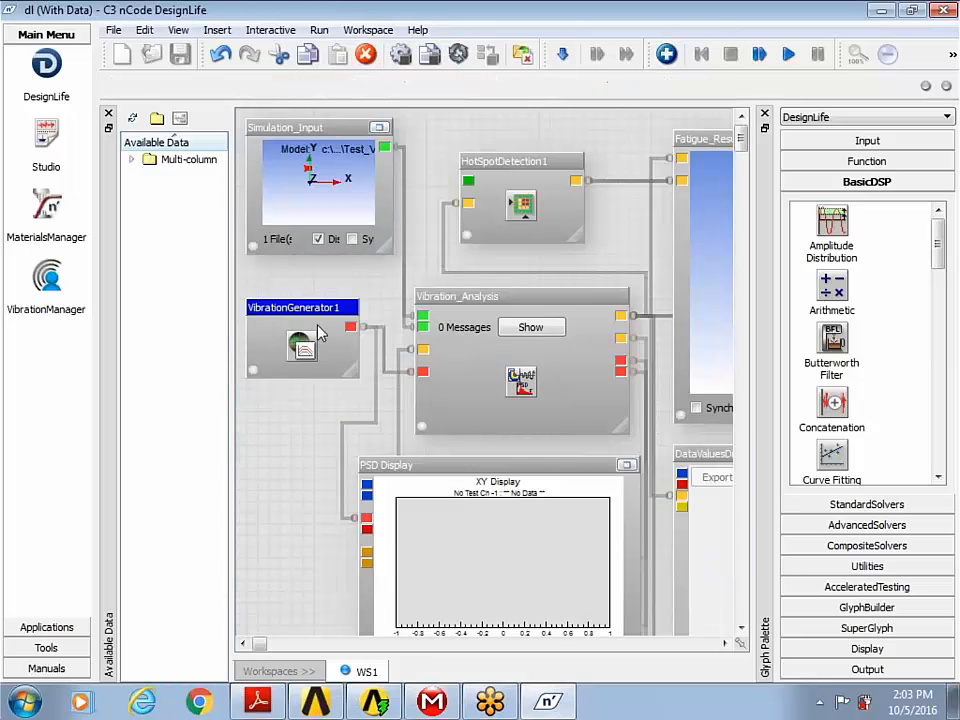
pyautogui.rightClick(320, 333)
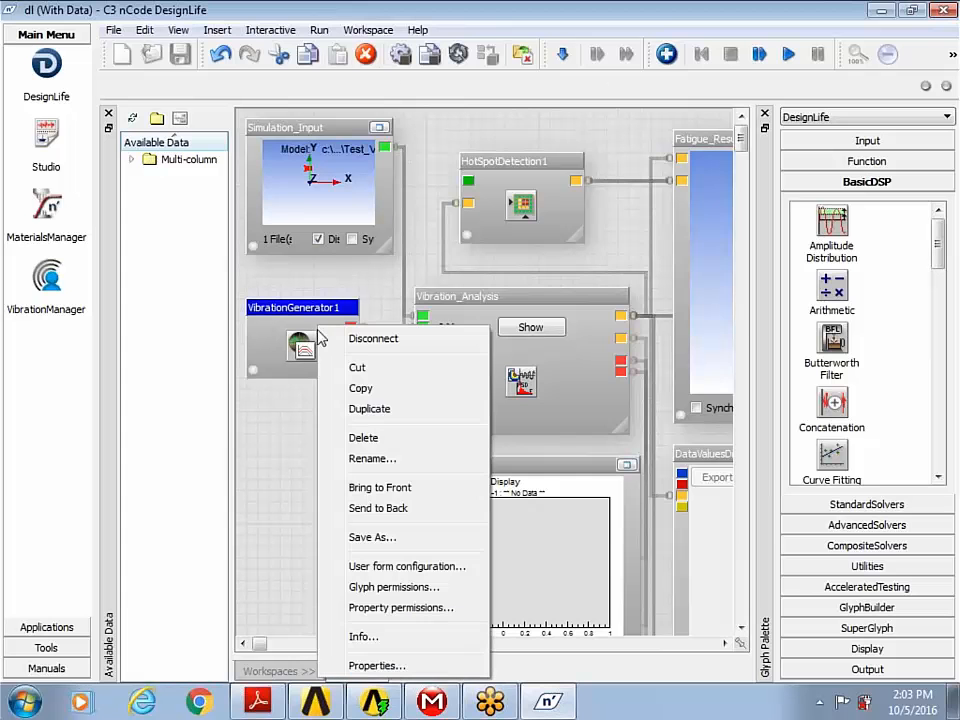
pyautogui.click(388, 666)
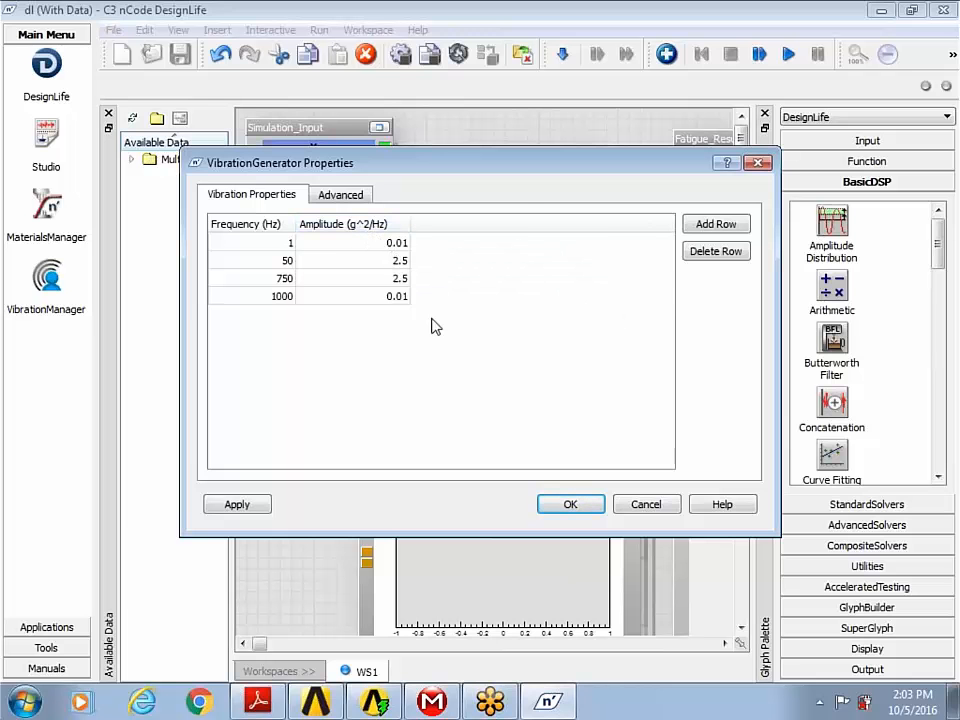
pyautogui.click(566, 510)
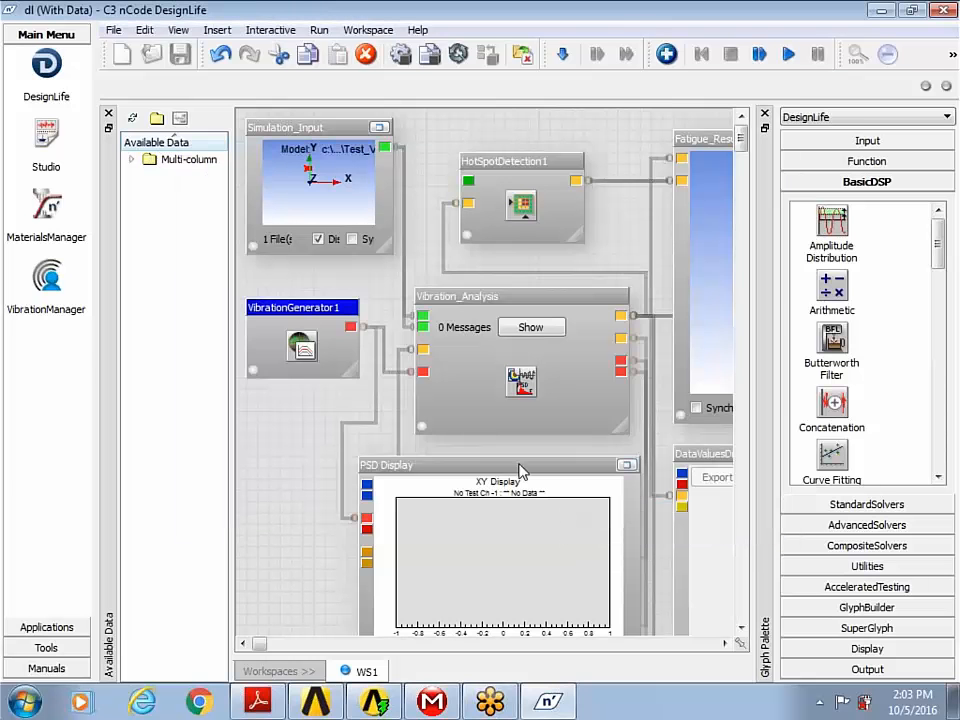
# Edit the material mapping of Vibration_Analysis and assign AISI_4340_125 from the matml database to the Default Material
pyautogui.click(478, 416)
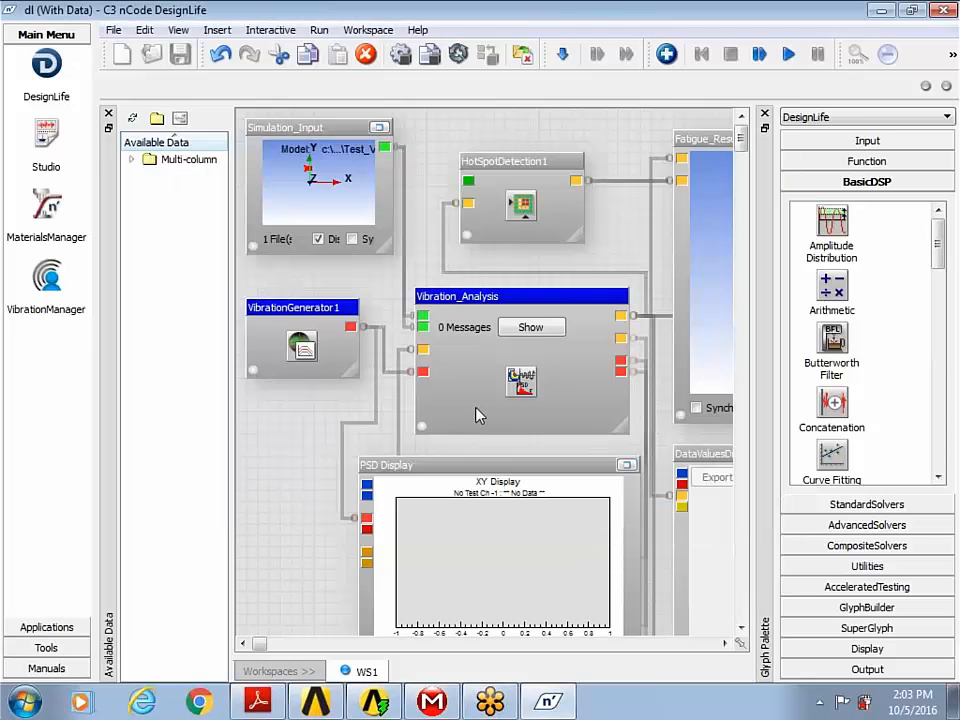
pyautogui.rightClick(463, 333)
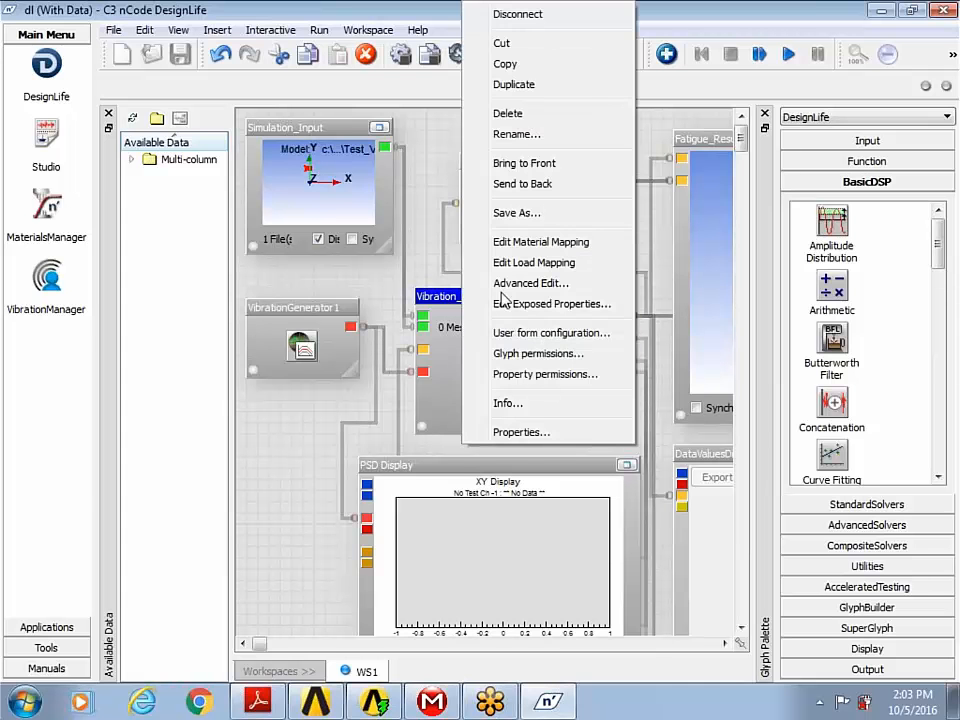
pyautogui.click(526, 243)
pyautogui.click(438, 374)
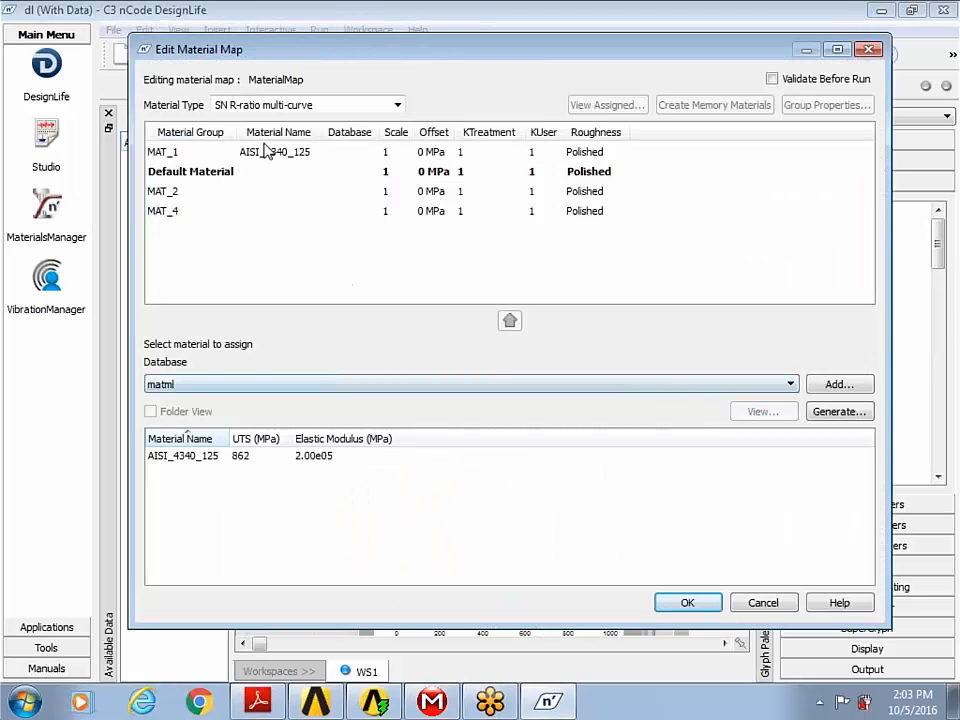
pyautogui.click(266, 157)
pyautogui.click(238, 173)
pyautogui.click(262, 458)
pyautogui.click(510, 322)
pyautogui.click(683, 604)
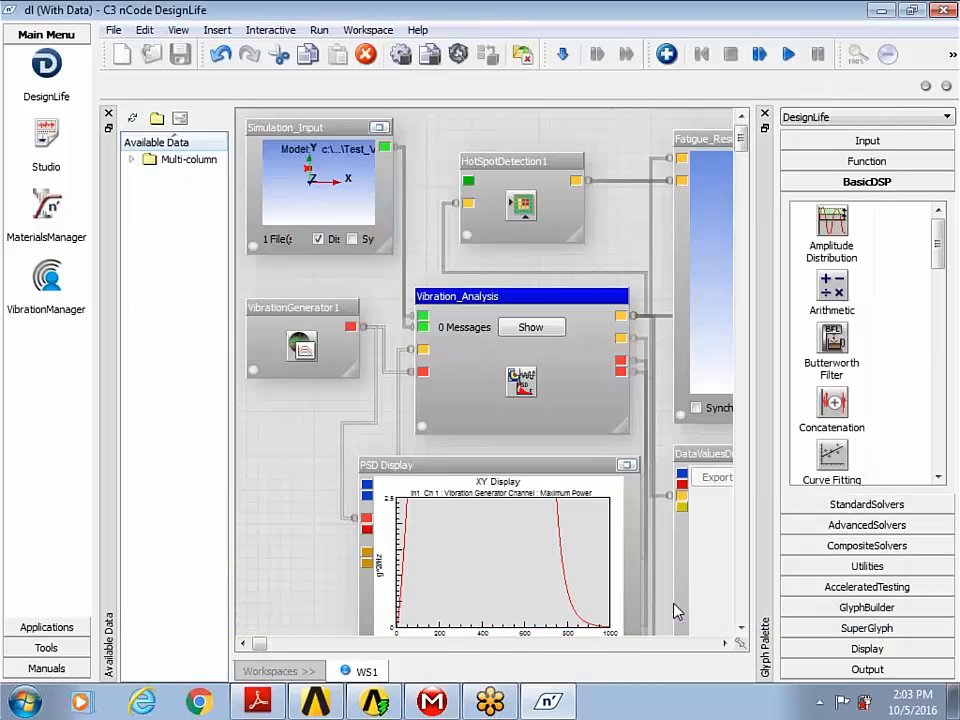
# Review the FRF load case assignments in the load mapping of Vibration_Analysis
pyautogui.rightClick(537, 415)
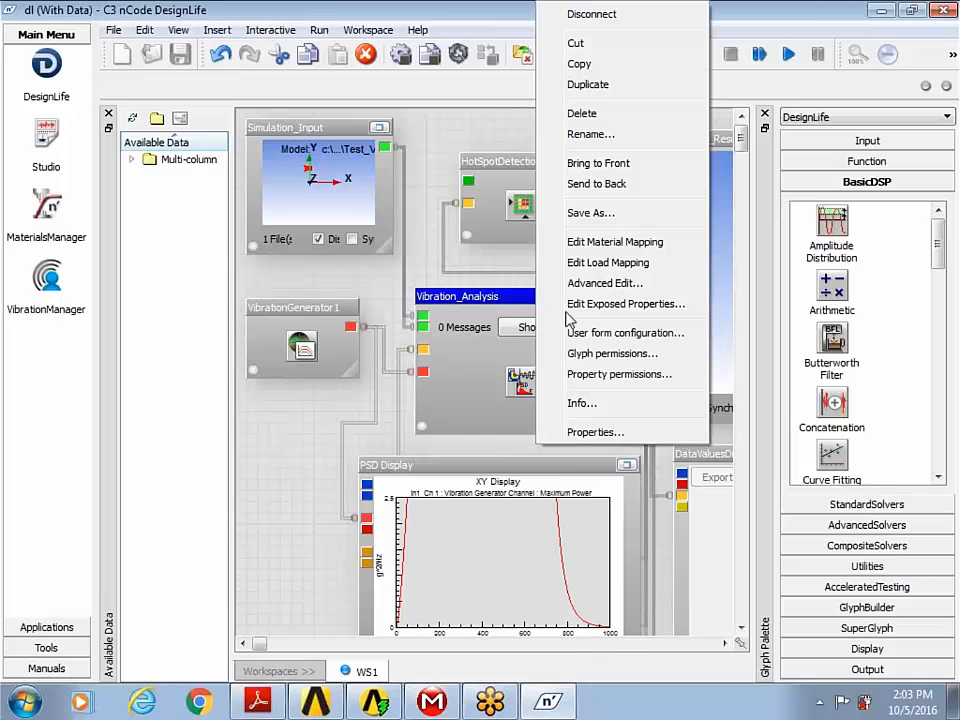
pyautogui.click(584, 266)
pyautogui.click(446, 376)
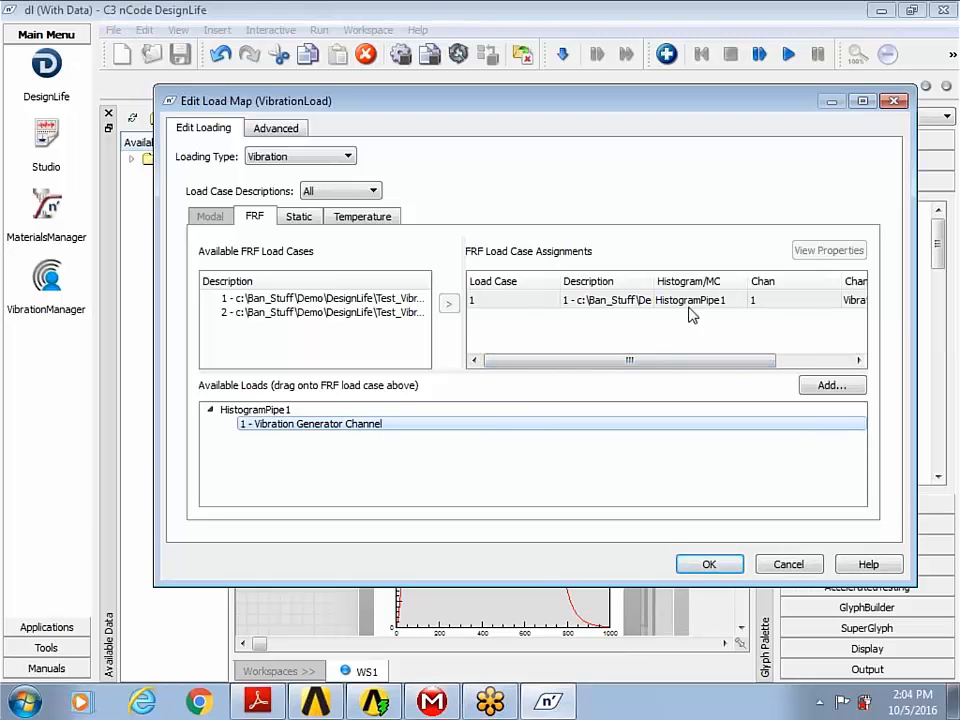
pyautogui.moveTo(690, 363)
pyautogui.mouseDown()
pyautogui.moveTo(736, 367)
pyautogui.moveTo(686, 362)
pyautogui.mouseUp()
pyautogui.click(706, 566)
# Review the Vibration_Analysis properties with their descriptions, including the SN engine settings and the available PSD cycle count methods
pyautogui.rightClick(449, 380)
pyautogui.click(479, 431)
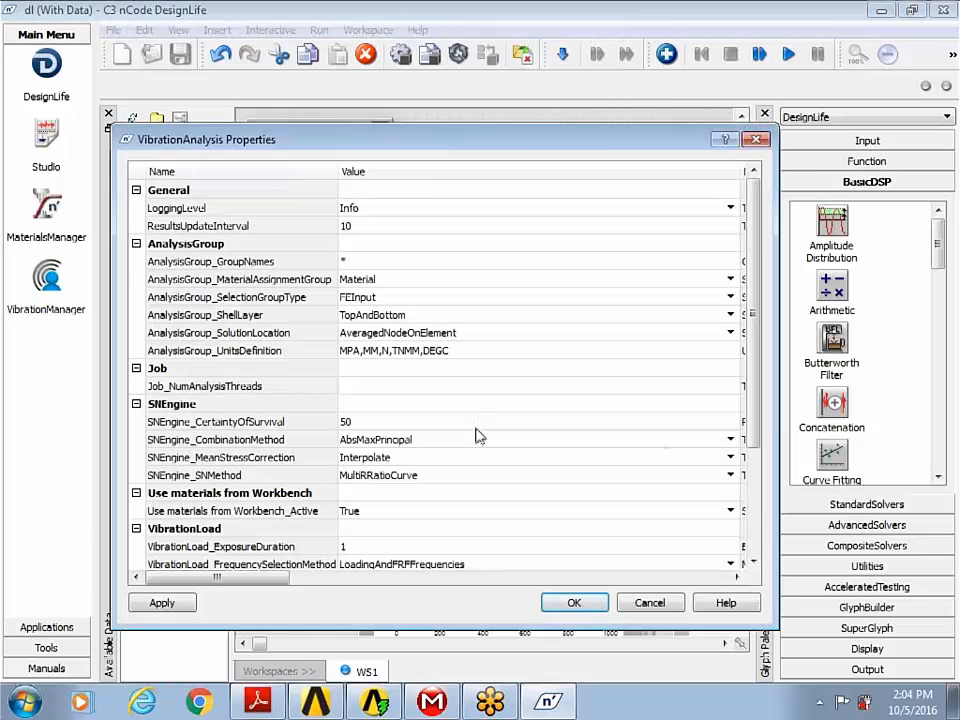
pyautogui.moveTo(757, 422); pyautogui.dragTo(759, 520)
pyautogui.moveTo(745, 172); pyautogui.dragTo(582, 177)
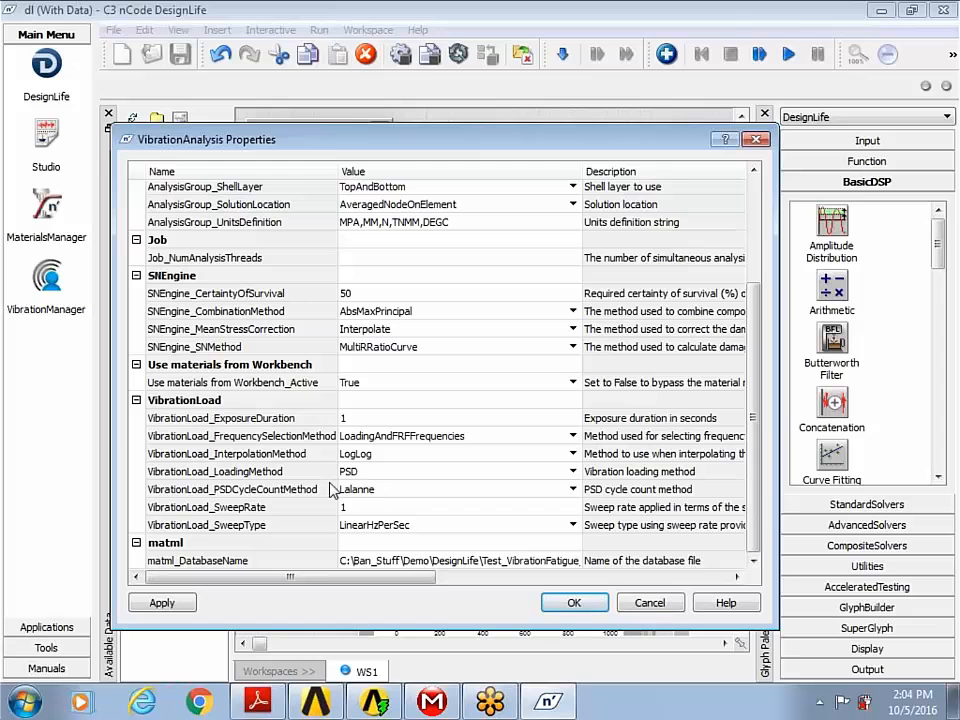
pyautogui.click(573, 490)
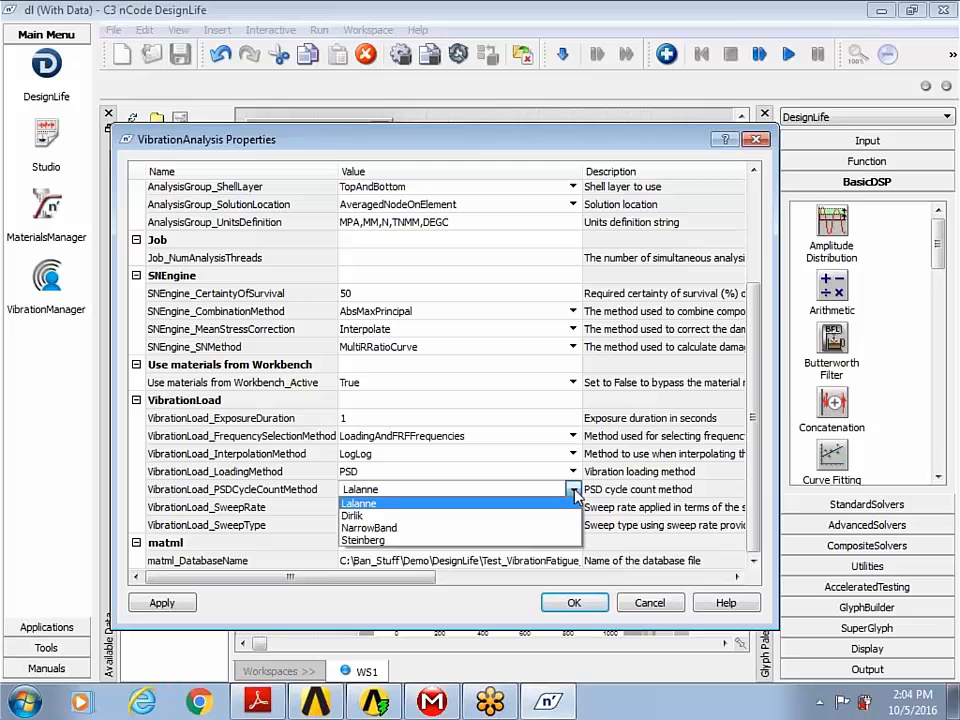
pyautogui.click(576, 494)
pyautogui.click(575, 603)
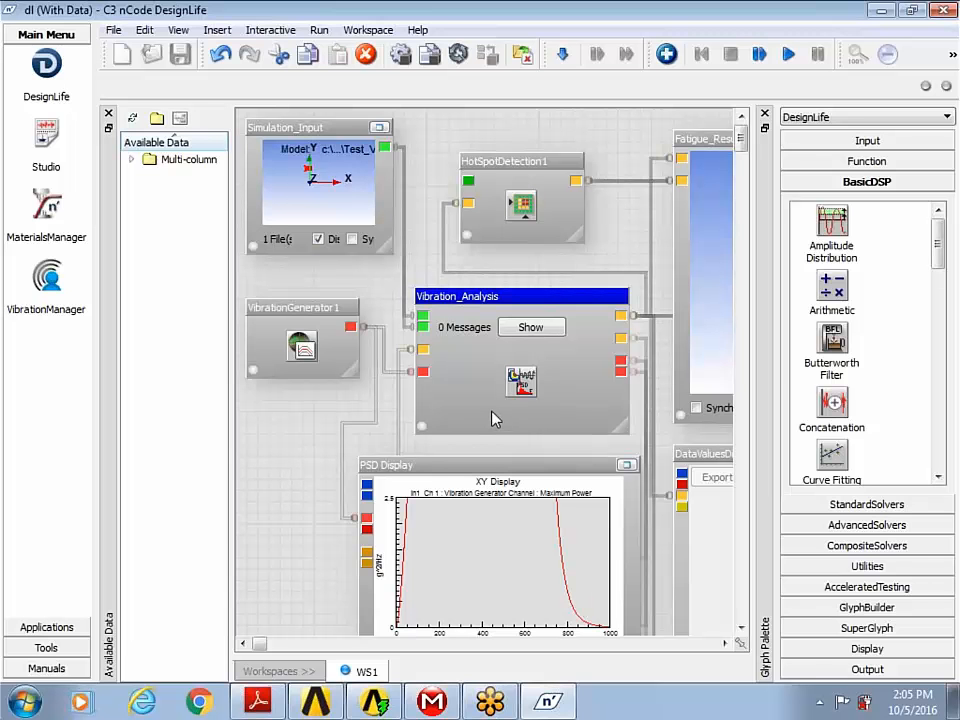
# Run the vibration fatigue analysis and inspect the life contours on the rotated bracket in the enlarged Fatigue_Results_Display
pyautogui.click(788, 58)
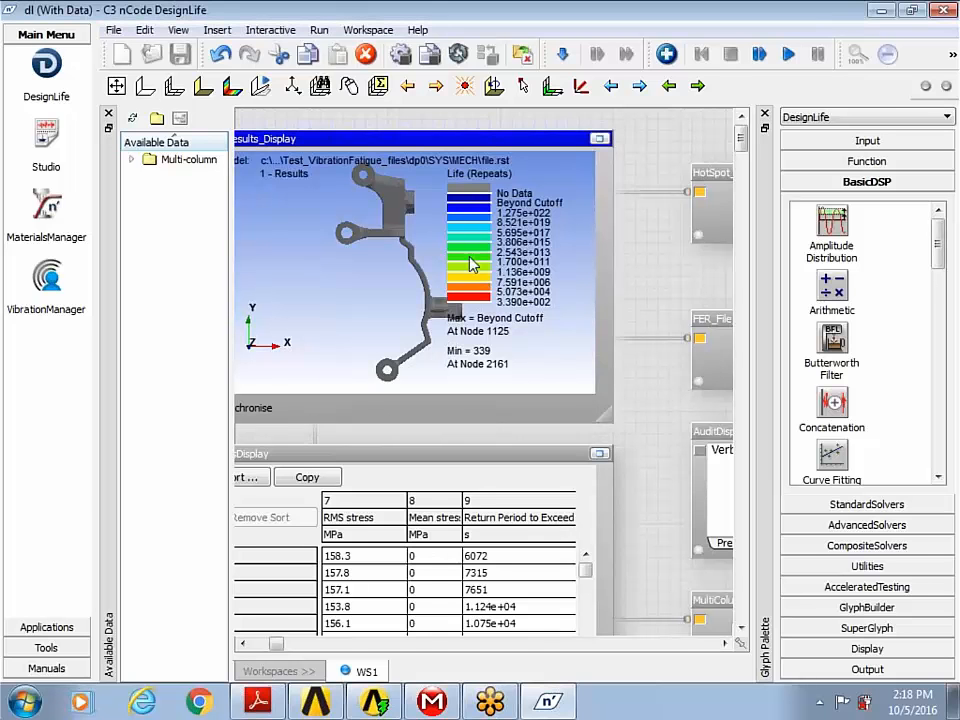
pyautogui.click(243, 645)
pyautogui.click(243, 645)
pyautogui.click(243, 645)
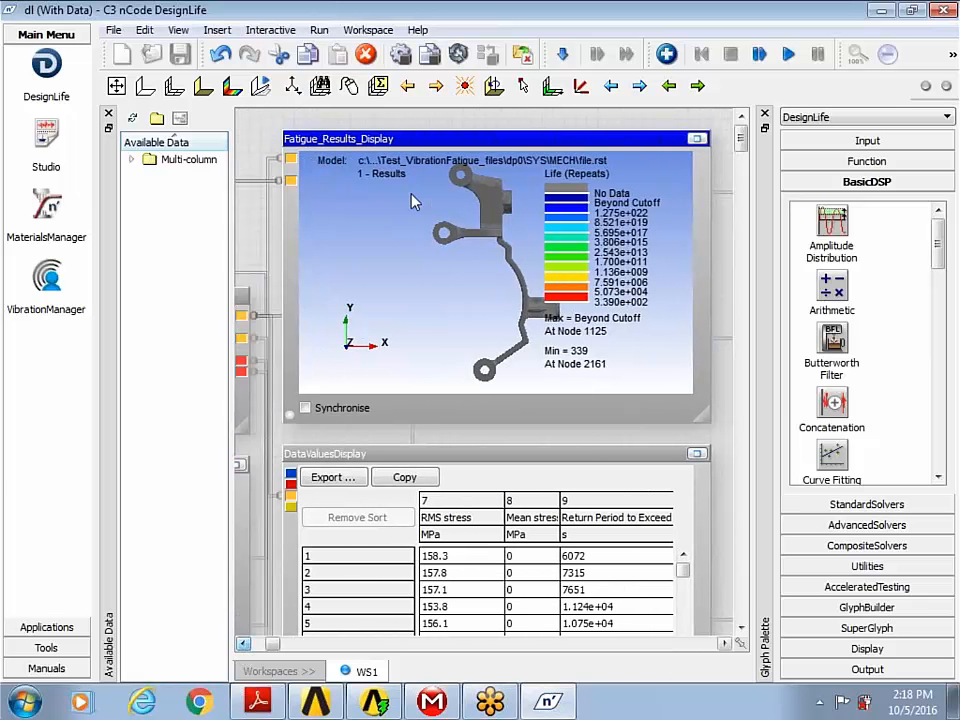
pyautogui.click(696, 138)
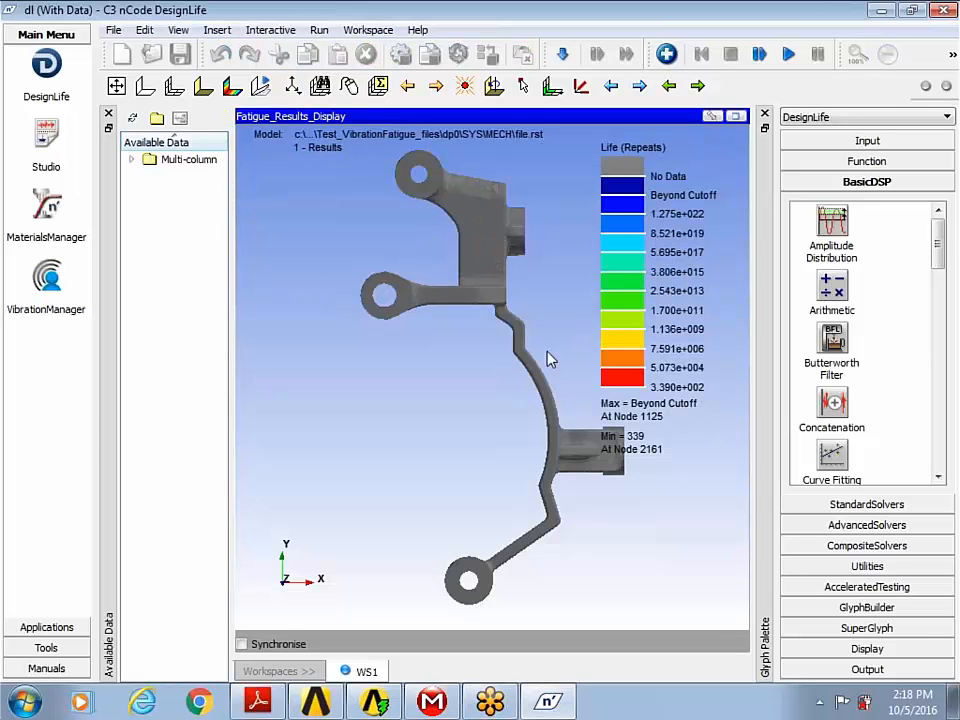
pyautogui.moveTo(527, 400); pyautogui.dragTo(615, 284)
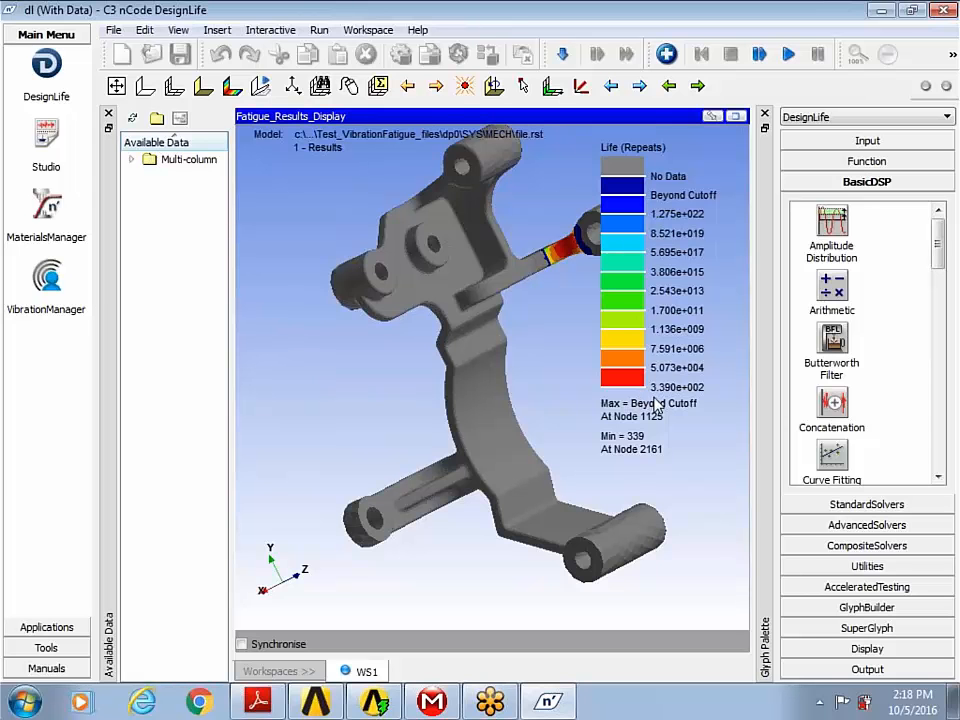
pyautogui.click(735, 116)
# Examine the life, largest stress cycle and return period columns in the enlarged DataValuesDisplay table
pyautogui.click(697, 454)
pyautogui.click(697, 454)
pyautogui.moveTo(501, 632); pyautogui.dragTo(610, 630)
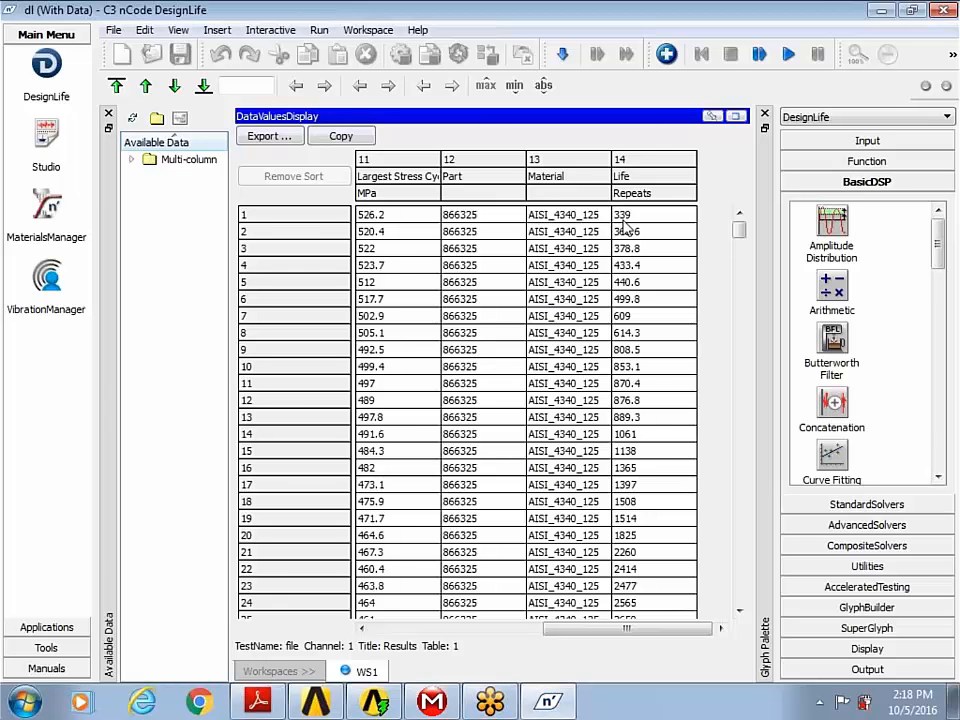
pyautogui.moveTo(640, 630); pyautogui.dragTo(596, 650)
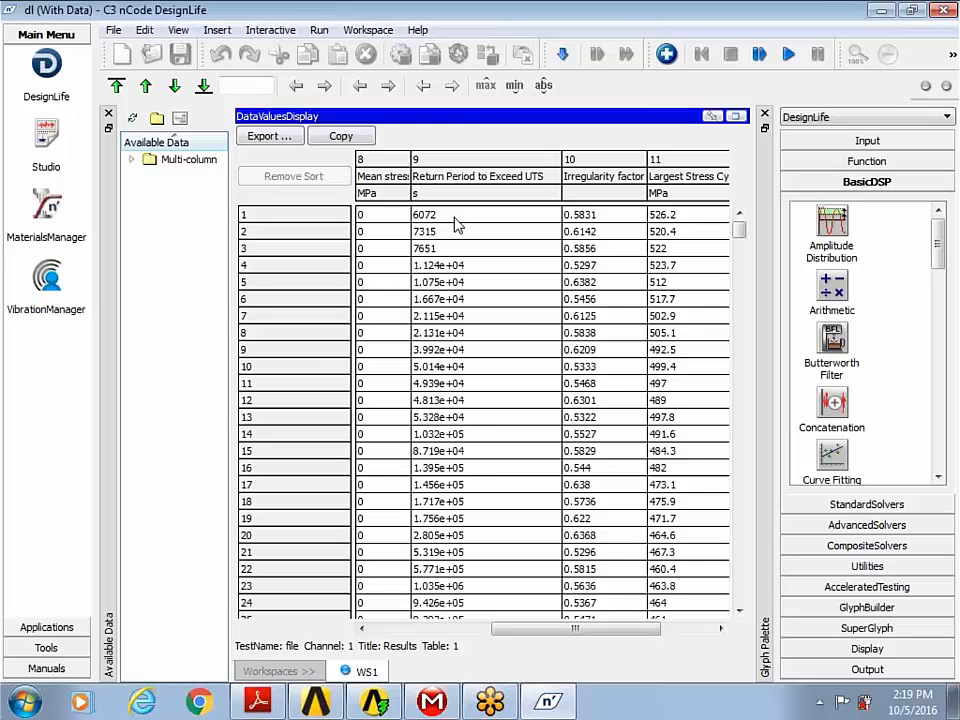
pyautogui.moveTo(606, 631); pyautogui.dragTo(664, 634)
pyautogui.click(735, 117)
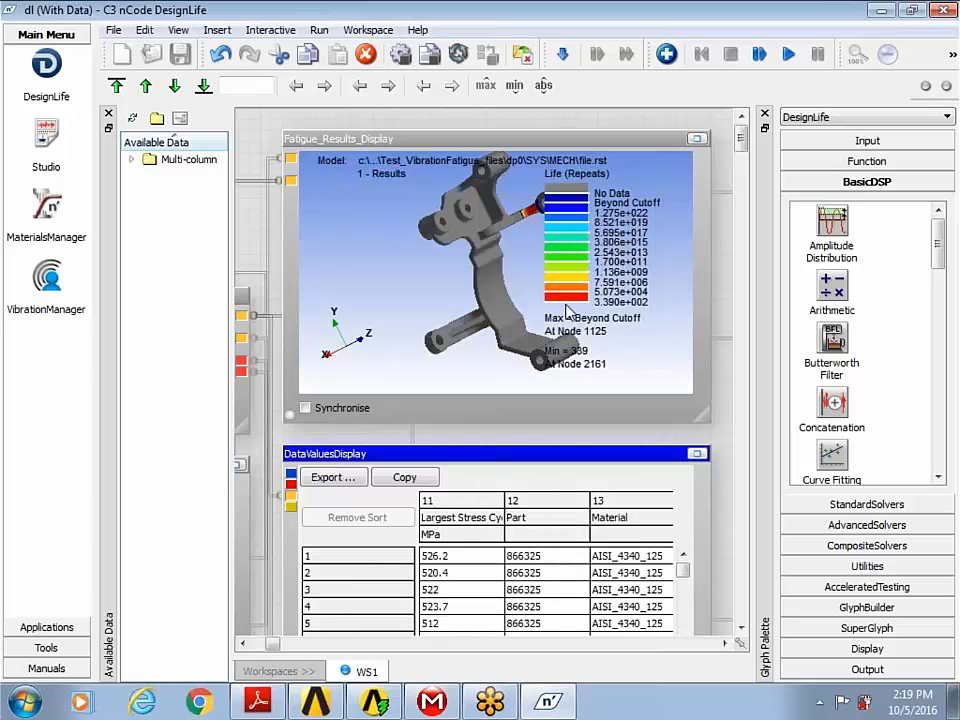